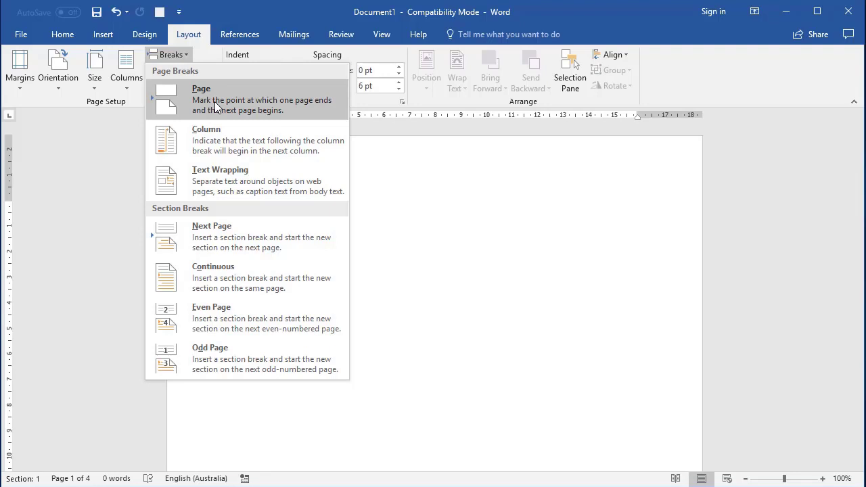
Fill the blank page with sample paragraphs using the =rand() function
{"action": "left_click", "coordinate": [215, 106]}
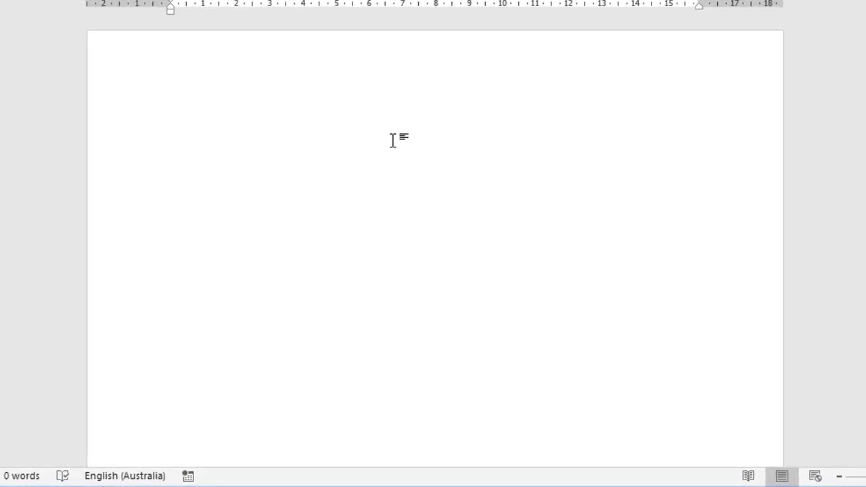
{"action": "type", "text": "=rand()"}
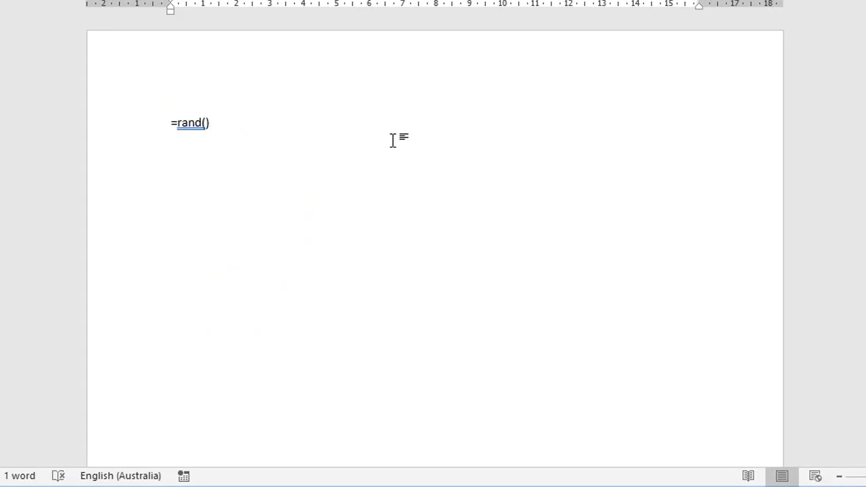
{"action": "key", "text": "Return"}
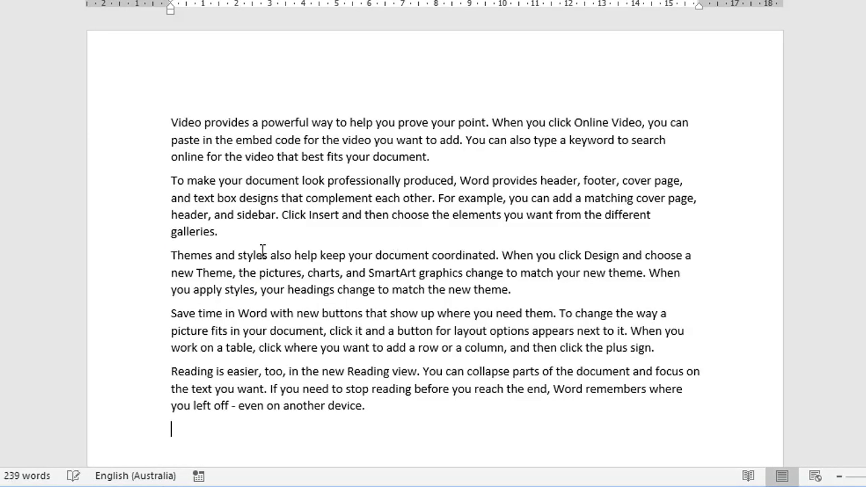
Insert a page break before the paragraph beginning "Themes and styles"
{"action": "left_click", "coordinate": [172, 255]}
{"action": "key", "text": "ctrl+Return"}
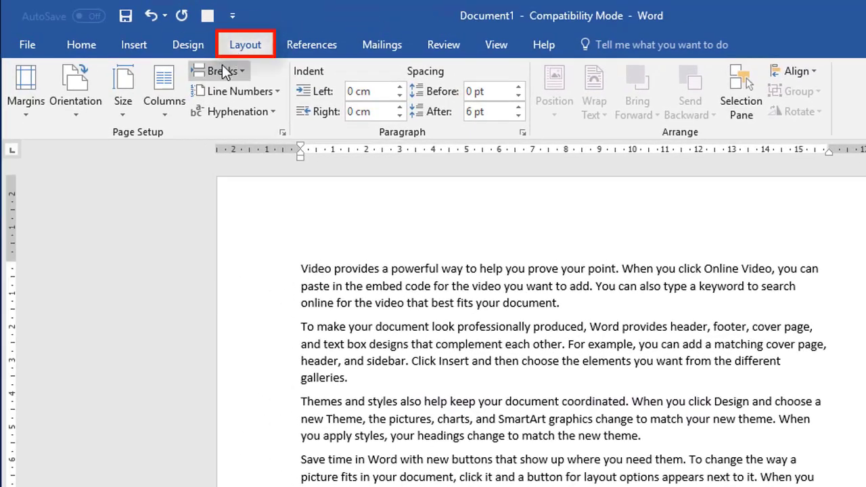
{"action": "left_click", "coordinate": [219, 71]}
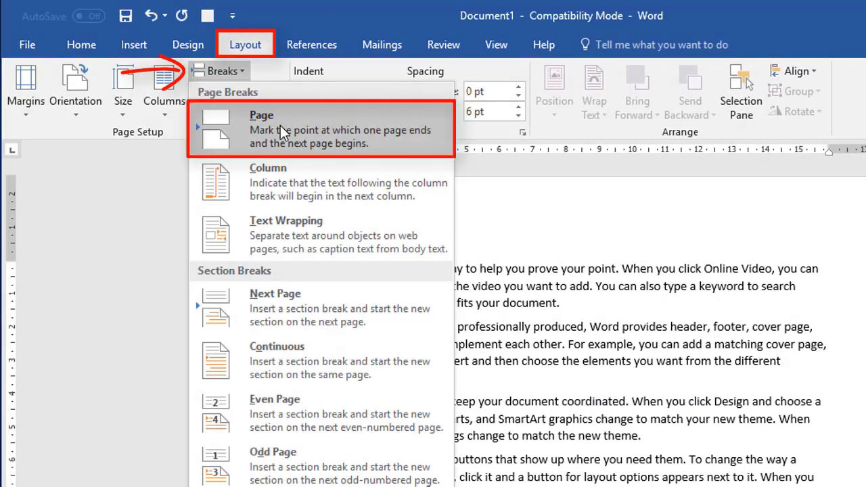
{"action": "left_click", "coordinate": [279, 122]}
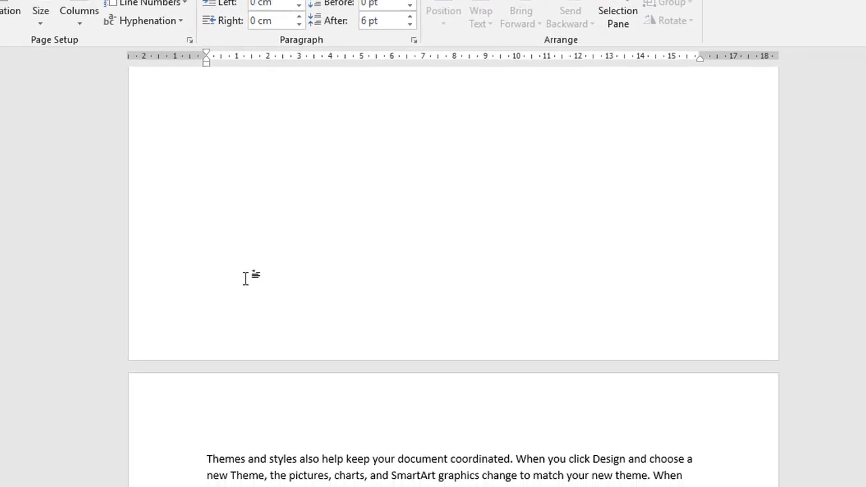
{"action": "scroll", "coordinate": [313, 404], "scroll_direction": "down", "scroll_amount": 3}
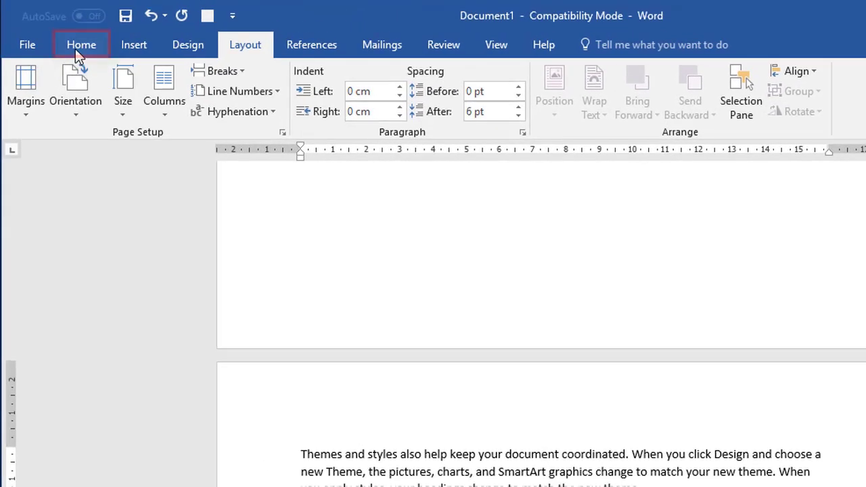
Show the paragraph marks and hidden formatting symbols, and look at the page break on the first page
{"action": "left_click", "coordinate": [79, 47]}
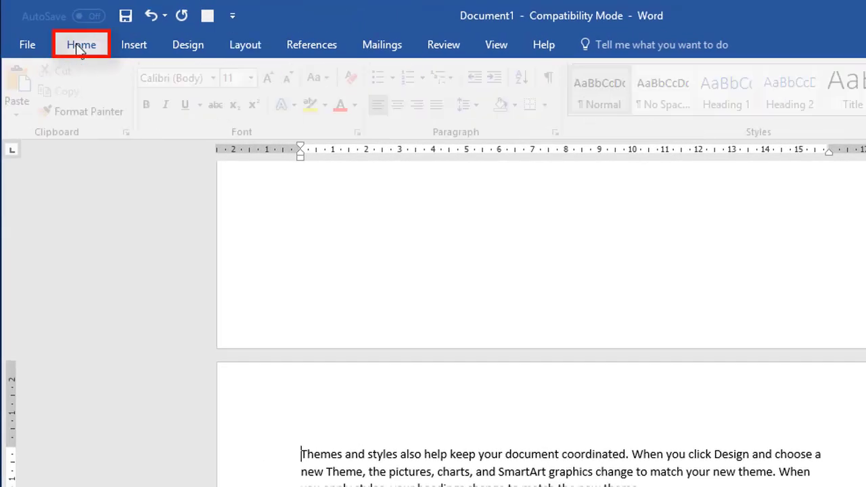
{"action": "left_click", "coordinate": [556, 80]}
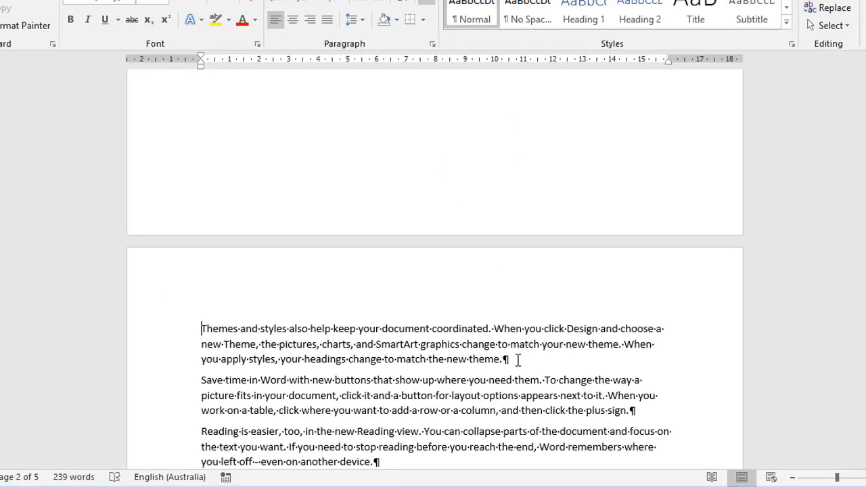
{"action": "scroll", "coordinate": [517, 360], "scroll_direction": "up", "scroll_amount": 10}
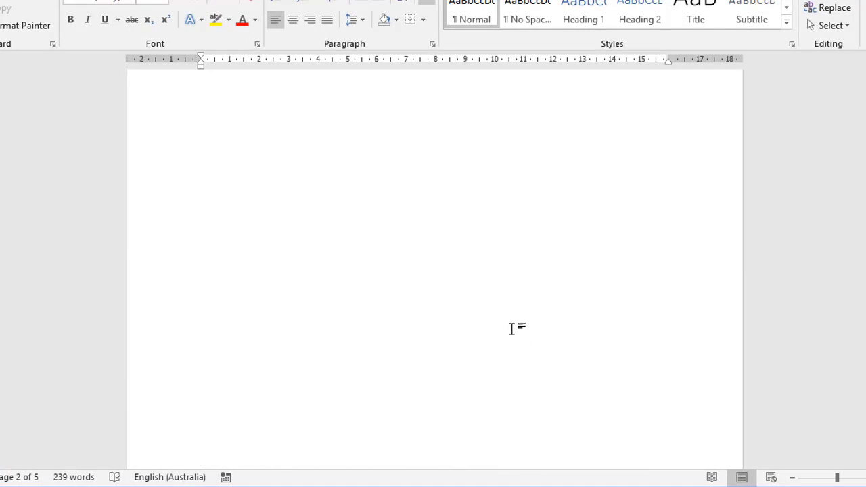
{"action": "scroll", "coordinate": [511, 327], "scroll_direction": "up", "scroll_amount": 3}
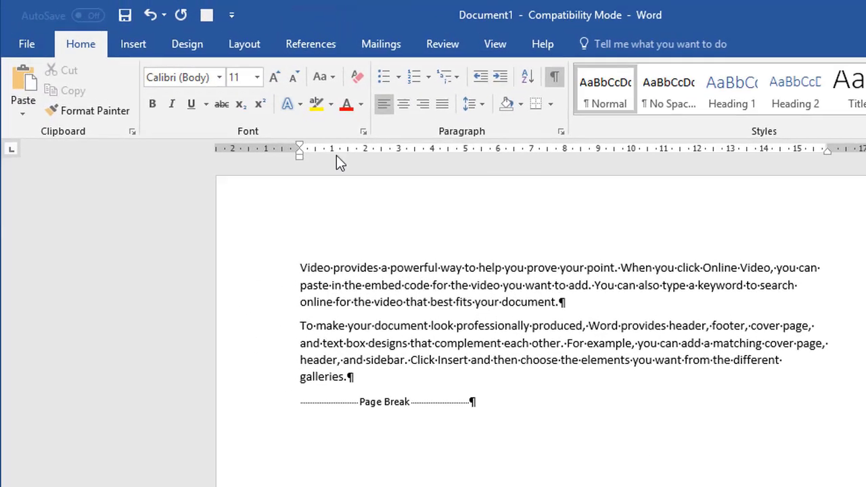
{"action": "left_click", "coordinate": [240, 45]}
{"action": "left_click", "coordinate": [235, 71]}
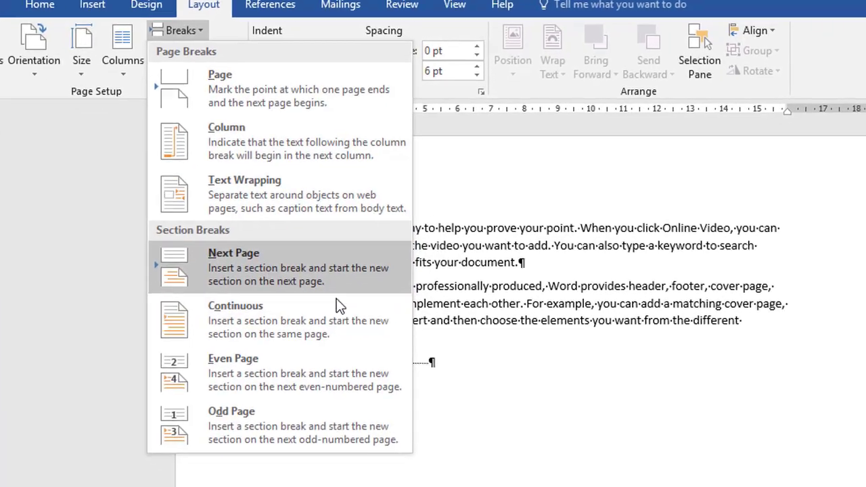
{"action": "left_click", "coordinate": [562, 427]}
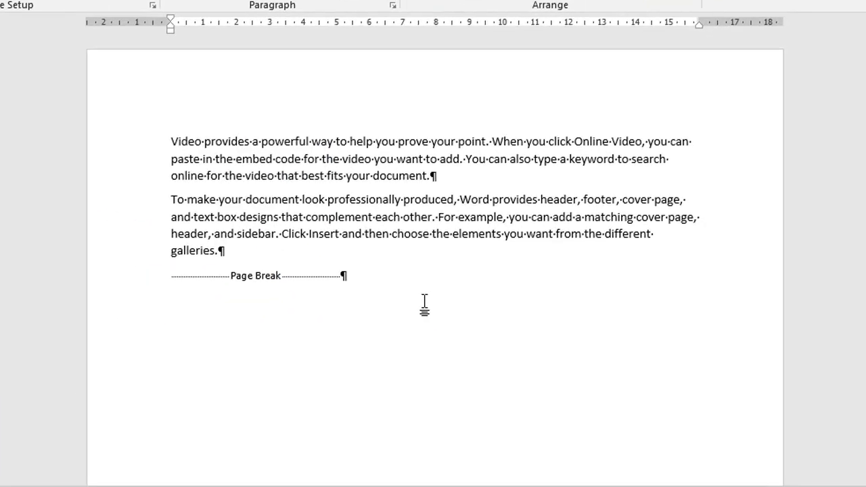
Delete the whole document content and enter PORTRAIT on the empty page
{"action": "key", "text": "ctrl+a"}
{"action": "key", "text": "Delete"}
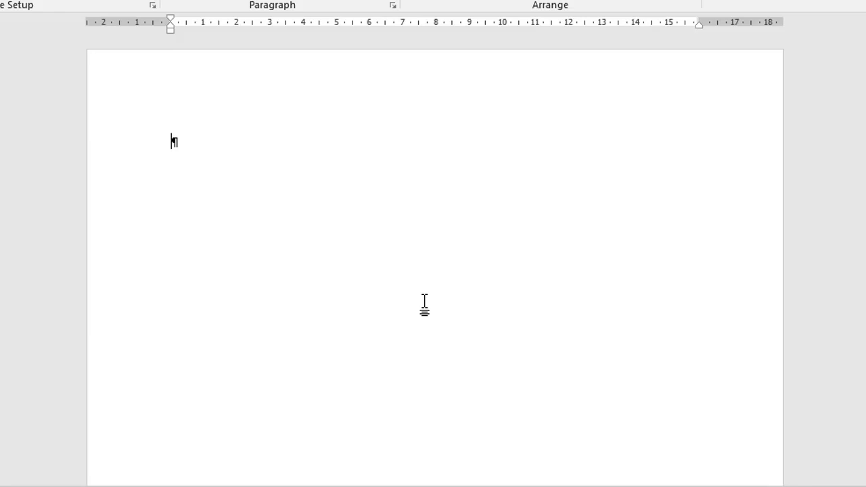
{"action": "type", "text": "PORTRAIT"}
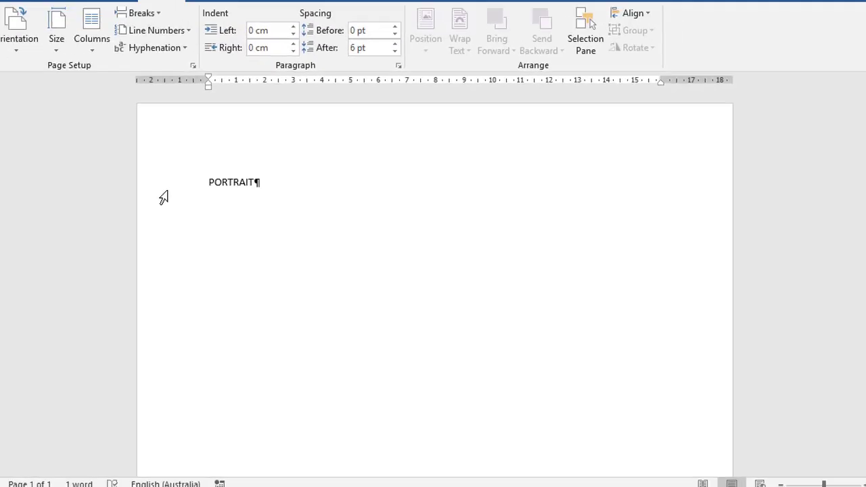
Enlarge the PORTRAIT line to 90 pt and centre it
{"action": "left_click", "coordinate": [163, 197]}
{"action": "left_click", "coordinate": [62, 34]}
{"action": "left_click", "coordinate": [211, 59]}
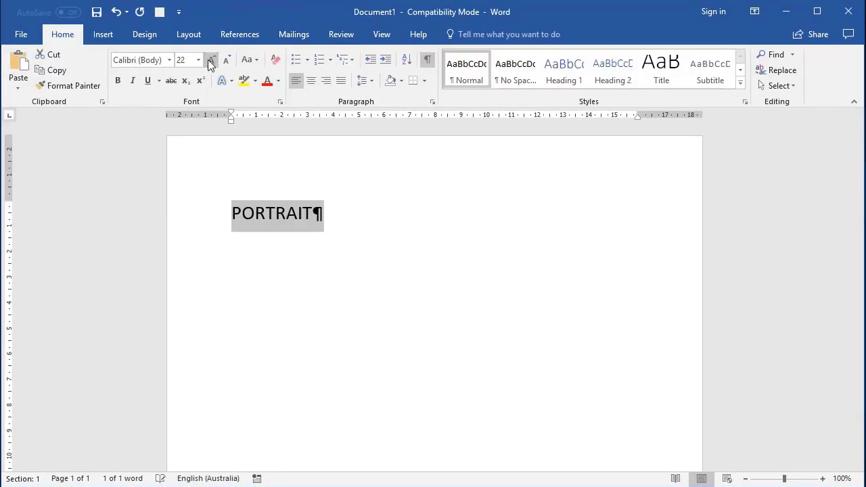
{"action": "left_click", "coordinate": [209, 61]}
{"action": "left_click", "coordinate": [209, 61]}
{"action": "left_click", "coordinate": [209, 61]}
{"action": "left_click", "coordinate": [209, 61]}
{"action": "double_click", "coordinate": [209, 61]}
{"action": "left_click", "coordinate": [209, 61]}
{"action": "left_click", "coordinate": [209, 61]}
{"action": "left_click", "coordinate": [312, 81]}
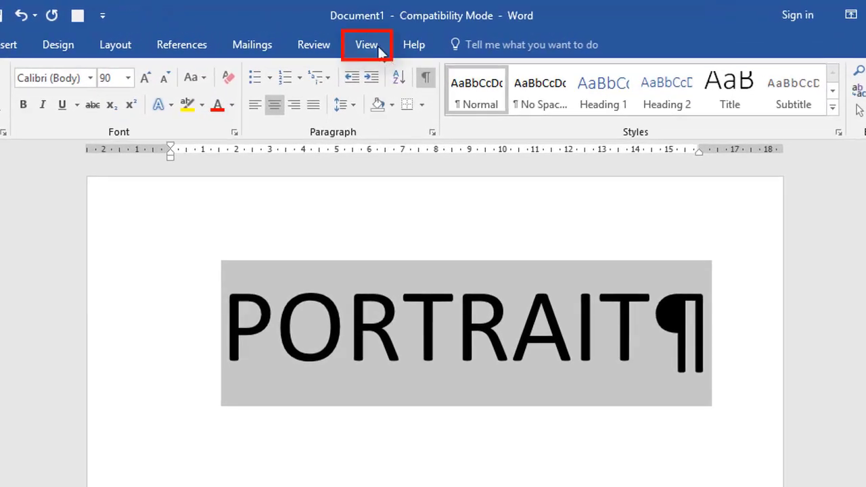
In multiple-page view, use page breaks to add two pages after PORTRAIT, titled LANDSCAPE and PORTRAIT
{"action": "left_click", "coordinate": [389, 37]}
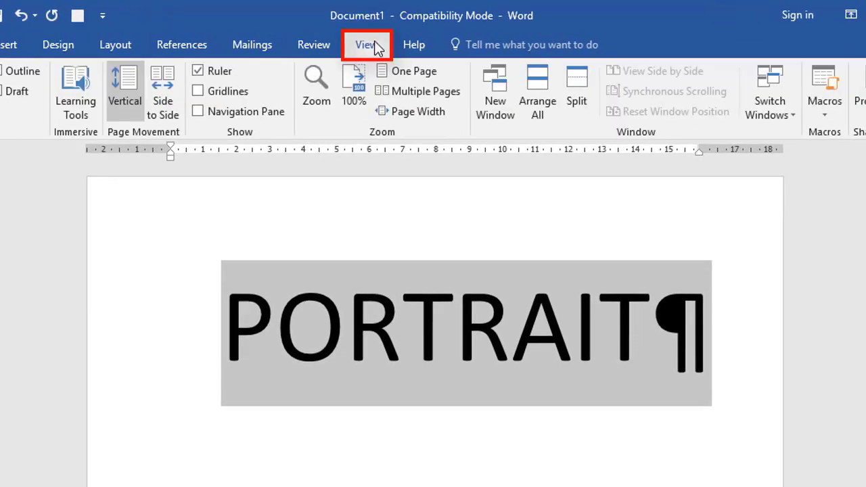
{"action": "left_click", "coordinate": [414, 92]}
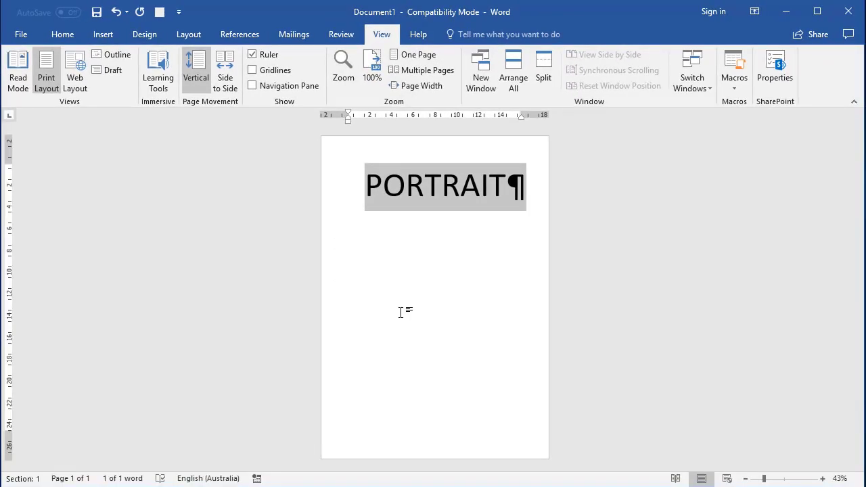
{"action": "left_click", "coordinate": [509, 182]}
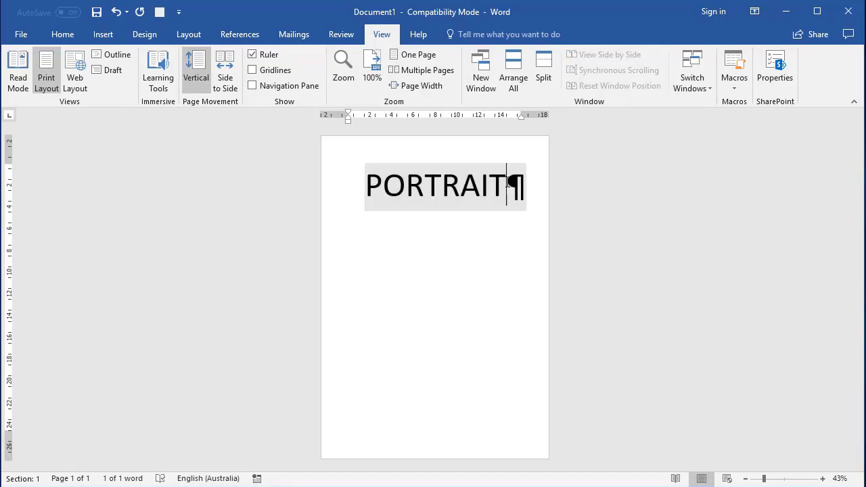
{"action": "key", "text": "ctrl+Return"}
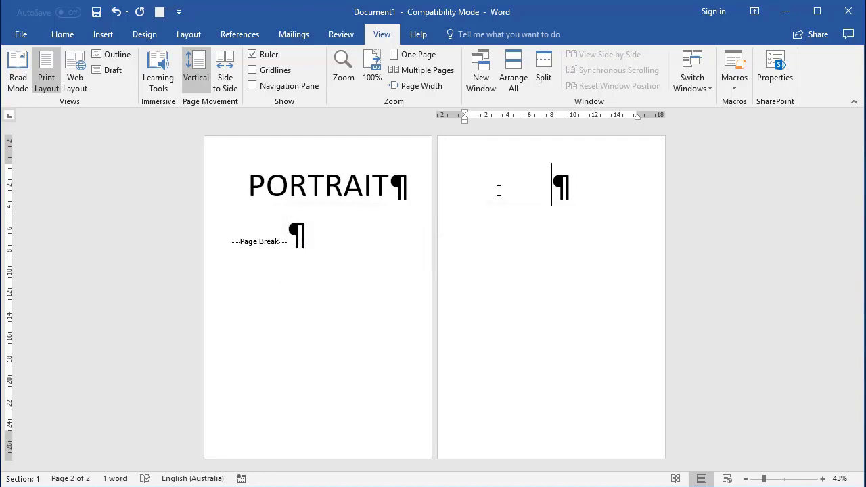
{"action": "type", "text": "LAND"}
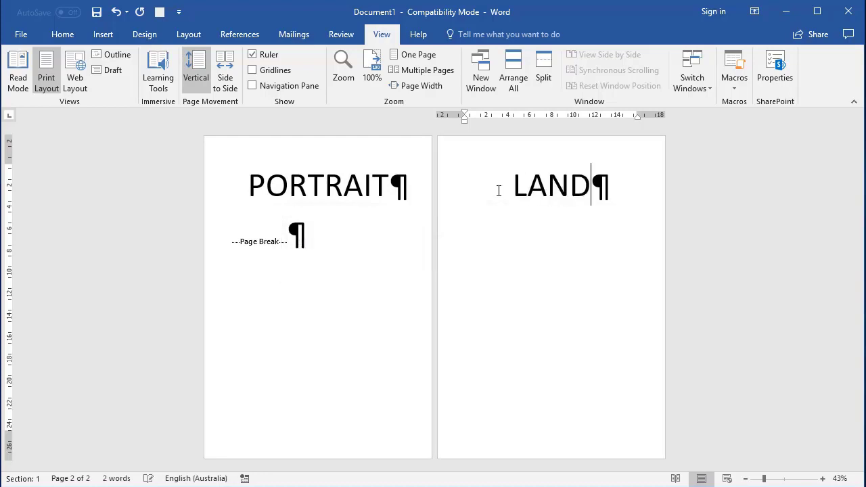
{"action": "type", "text": "SCAPE"}
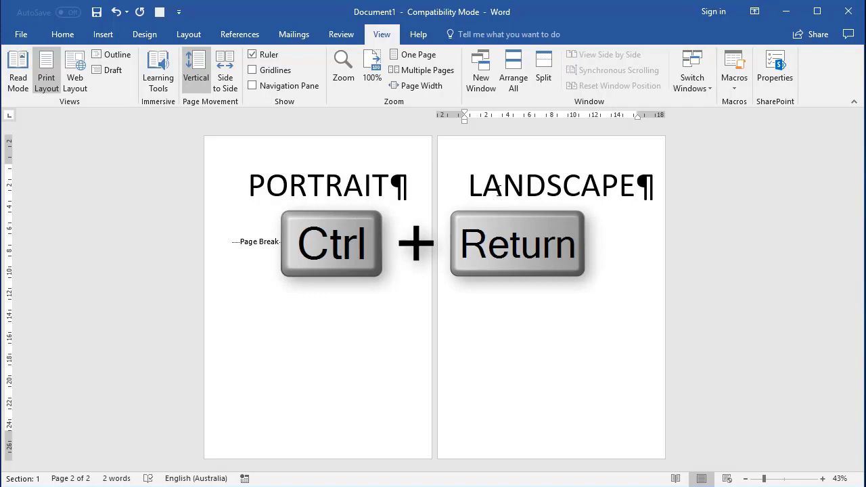
{"action": "key", "text": "ctrl+Return"}
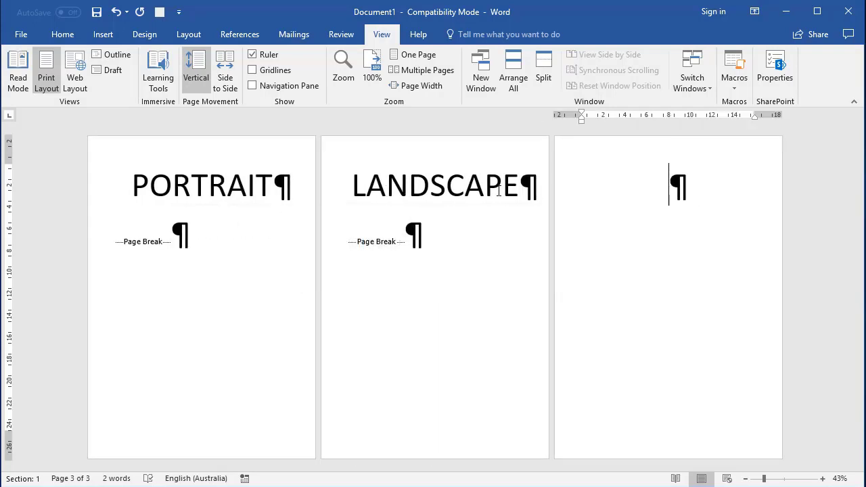
{"action": "type", "text": "PORTRAIT"}
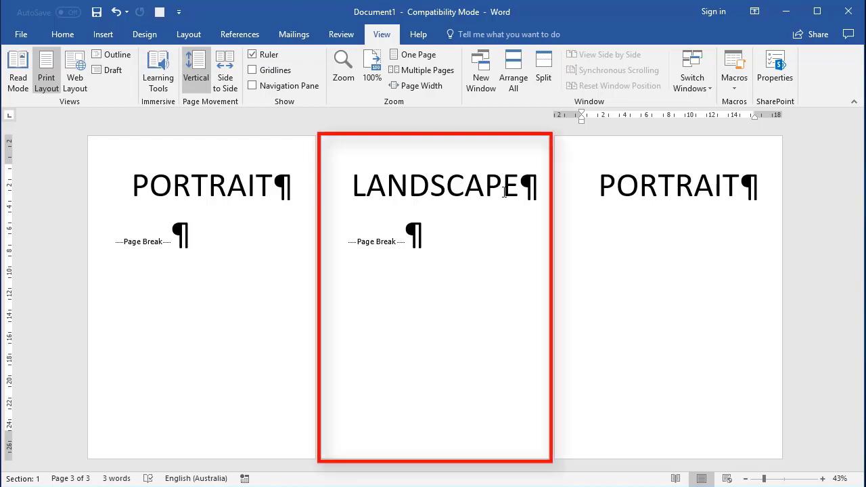
Change the page orientation to Landscape from the LANDSCAPE page
{"action": "left_click", "coordinate": [429, 195]}
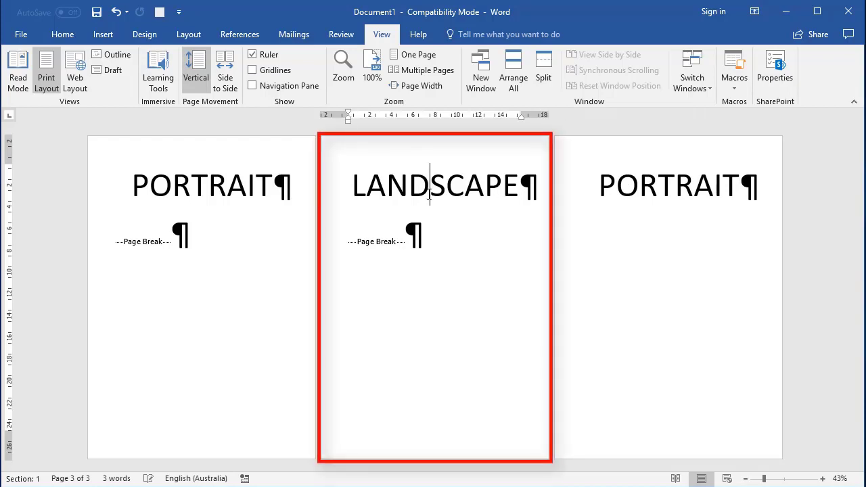
{"action": "left_click", "coordinate": [189, 34]}
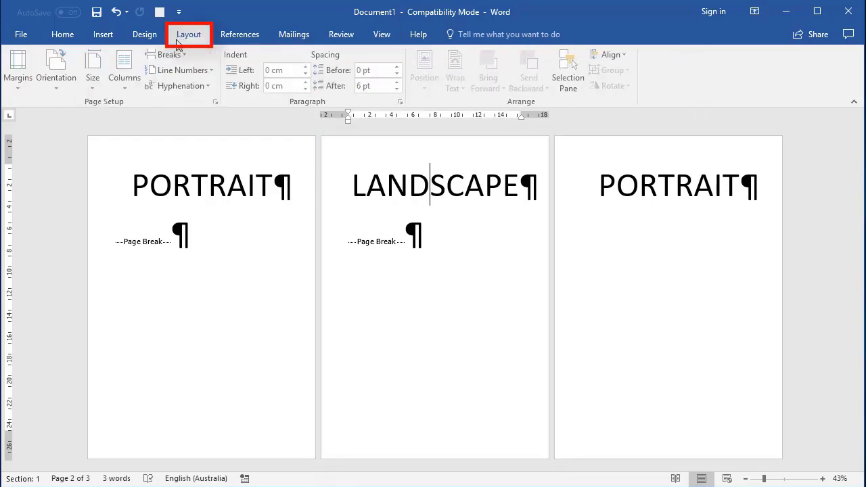
{"action": "left_click", "coordinate": [59, 67]}
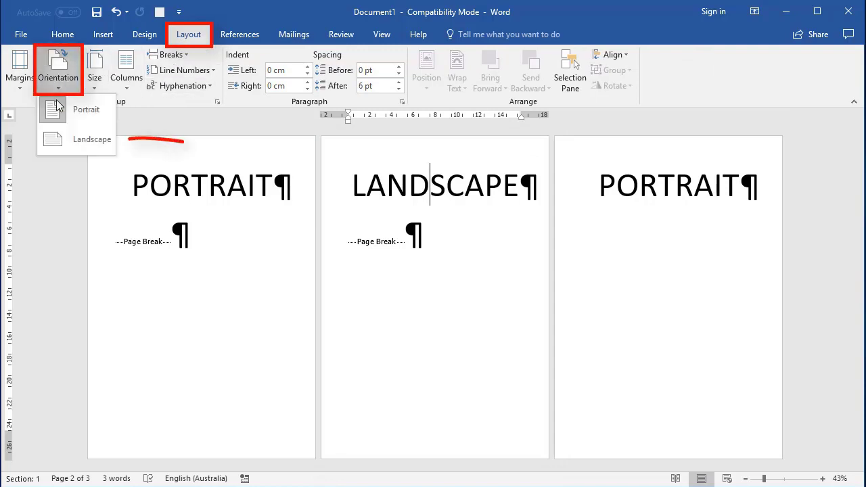
{"action": "left_click", "coordinate": [78, 142]}
{"action": "scroll", "coordinate": [102, 295], "scroll_direction": "down", "scroll_amount": 1}
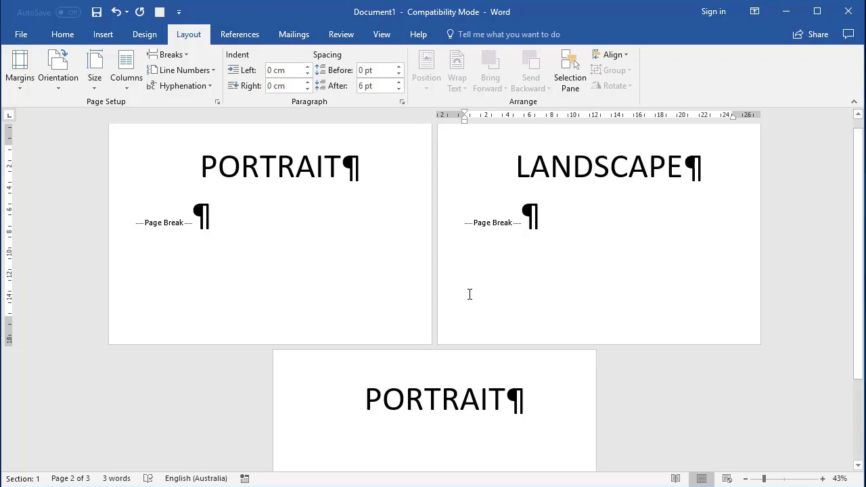
Replace the page break after the first PORTRAIT with a Next Page section break and remove the empty paragraph above LANDSCAPE
{"action": "left_click", "coordinate": [192, 214]}
{"action": "key", "text": "BackSpace"}
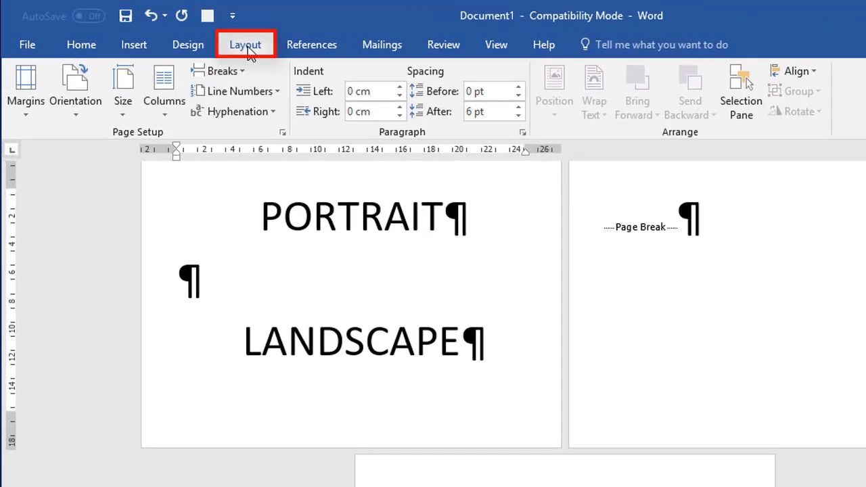
{"action": "left_click", "coordinate": [226, 71]}
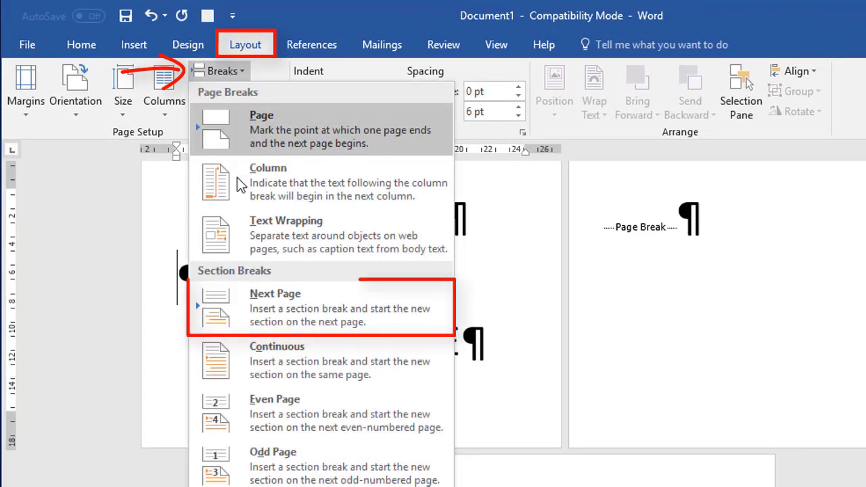
{"action": "left_click", "coordinate": [256, 306]}
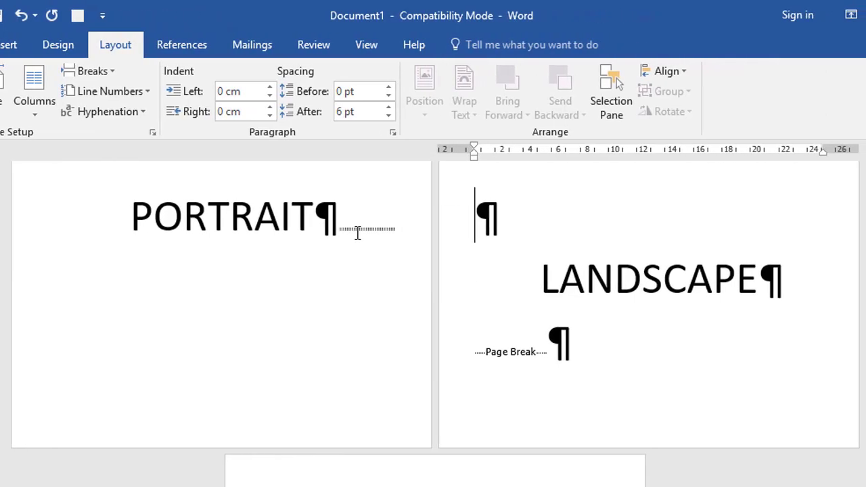
{"action": "key", "text": "Delete"}
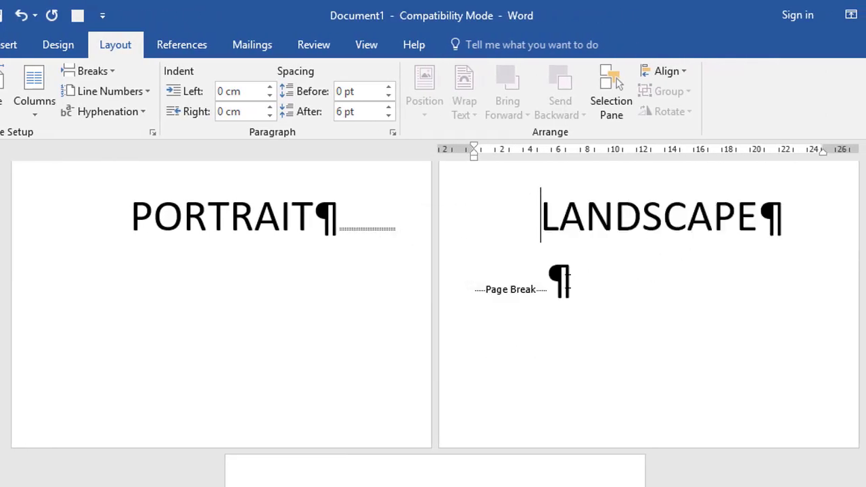
Replace the page break after LANDSCAPE with a Next Page section break so the last PORTRAIT starts its own section
{"action": "left_click", "coordinate": [540, 298]}
{"action": "key", "text": "BackSpace"}
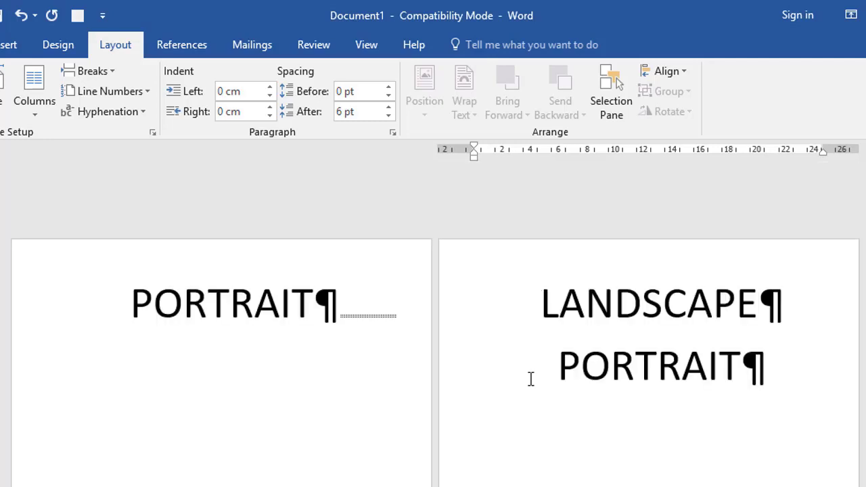
{"action": "left_click", "coordinate": [94, 71]}
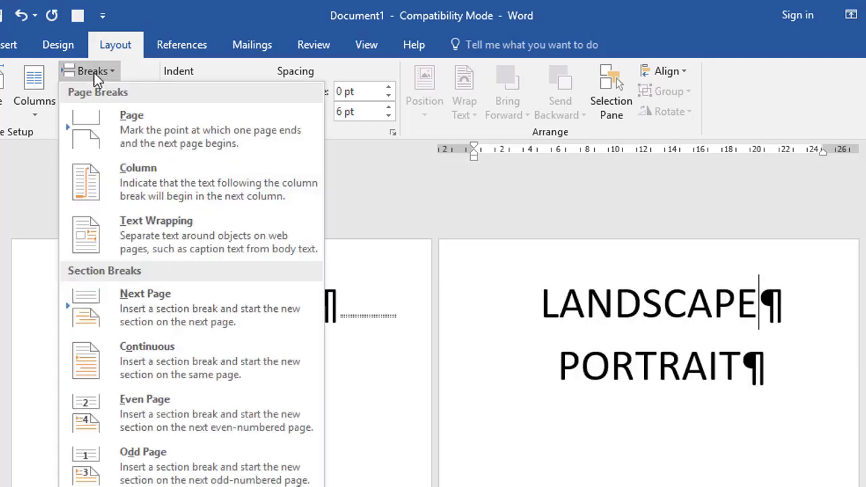
{"action": "left_click", "coordinate": [138, 300]}
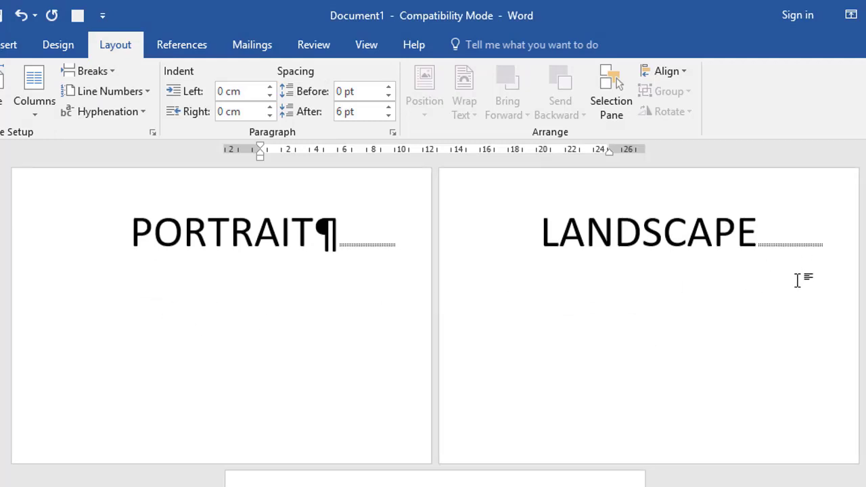
Check the section number of each of the three pages by placing the cursor on each in turn
{"action": "scroll", "coordinate": [784, 329], "scroll_direction": "down", "scroll_amount": 1}
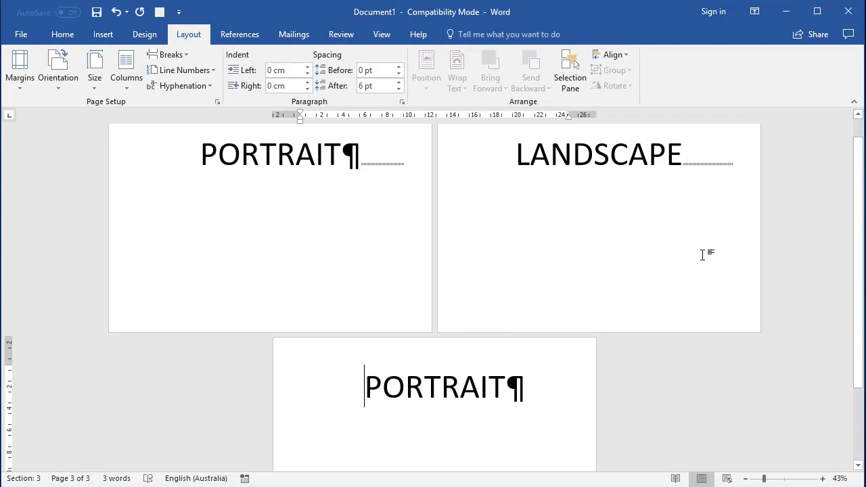
{"action": "left_click", "coordinate": [261, 157]}
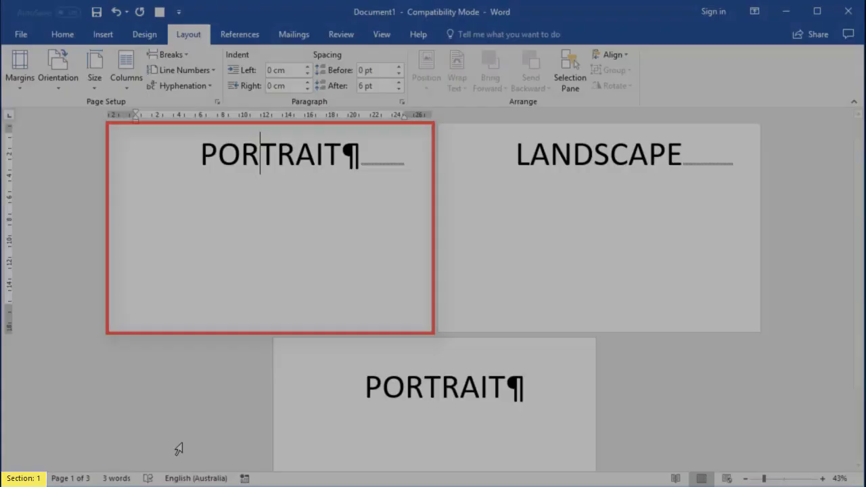
{"action": "left_click", "coordinate": [589, 257]}
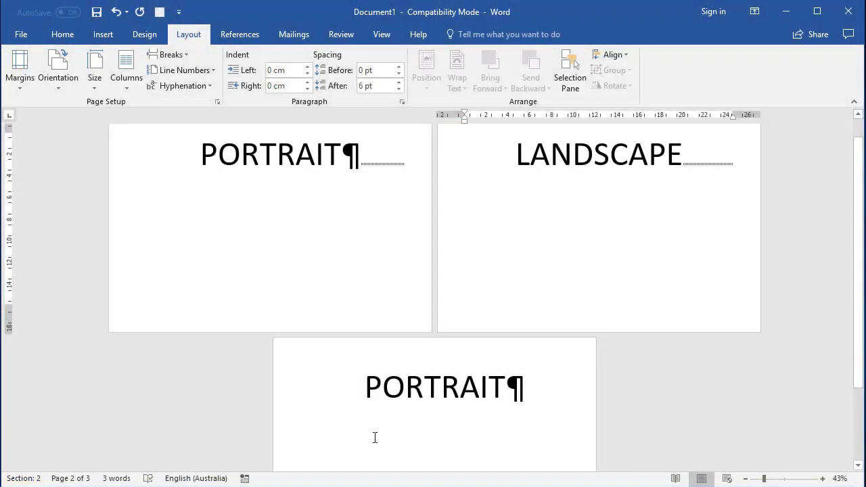
{"action": "left_click", "coordinate": [376, 436]}
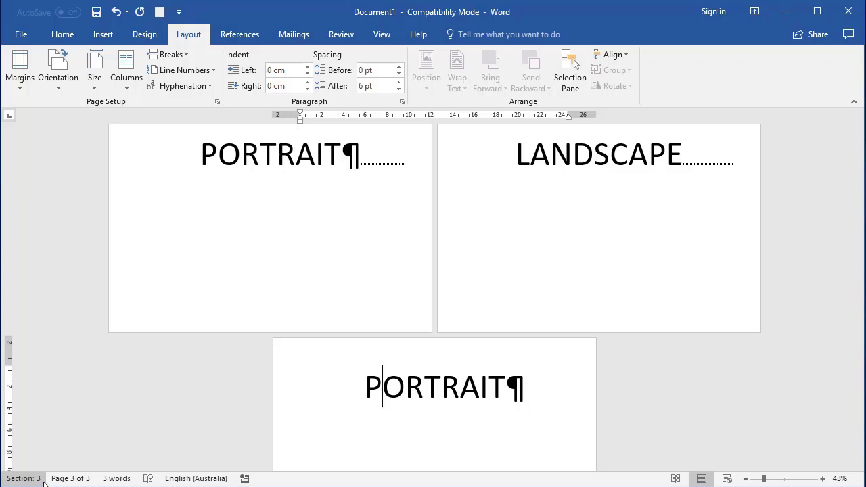
{"action": "left_click", "coordinate": [50, 481]}
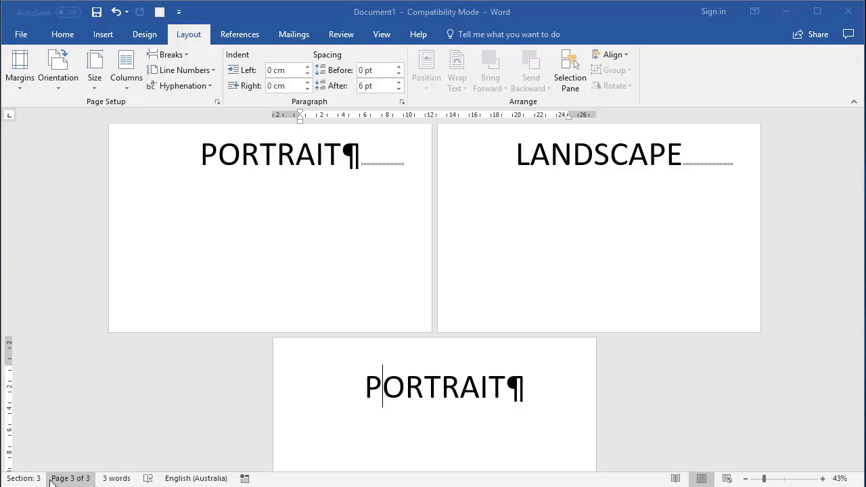
Set the sections holding the first and last PORTRAIT pages to Portrait orientation
{"action": "left_click", "coordinate": [273, 155]}
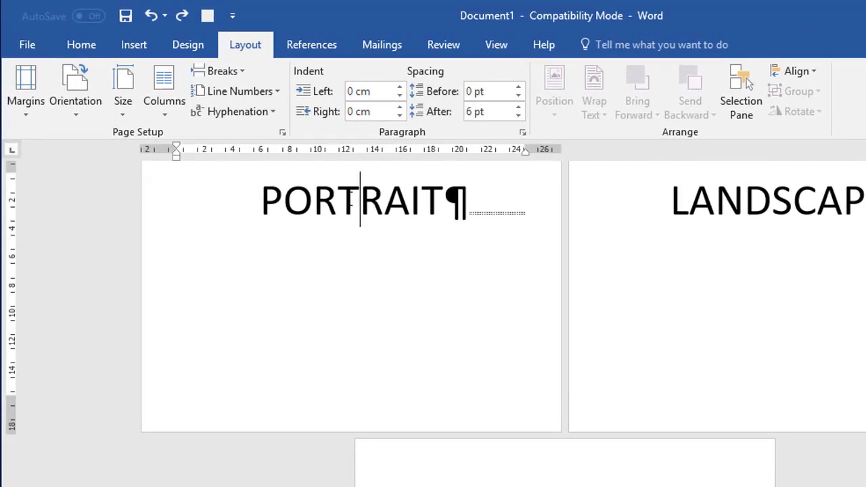
{"action": "left_click", "coordinate": [75, 87]}
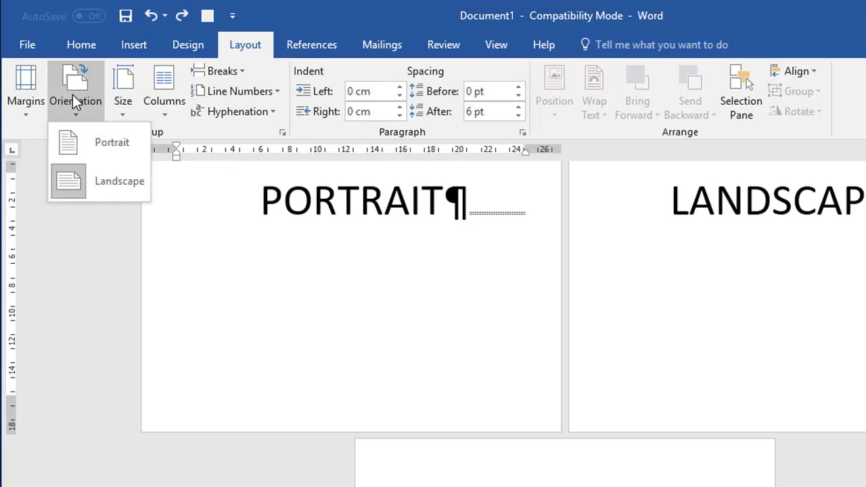
{"action": "left_click", "coordinate": [83, 146]}
{"action": "scroll", "coordinate": [203, 257], "scroll_direction": "down", "scroll_amount": 5}
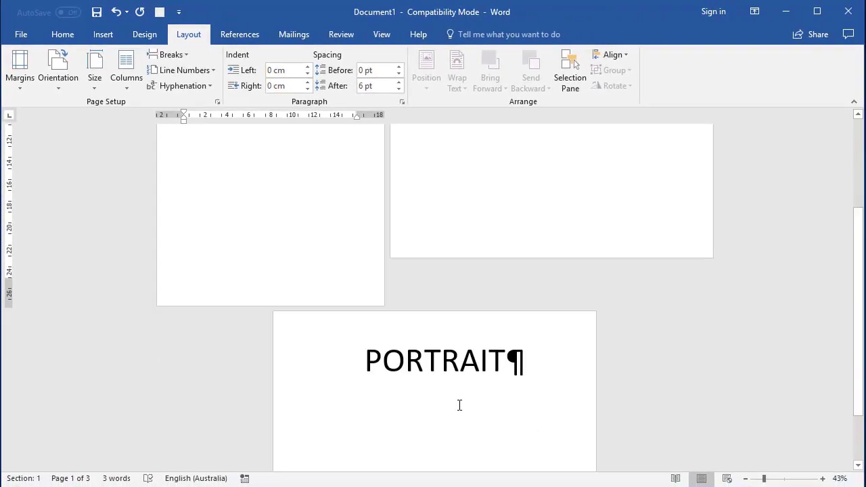
{"action": "left_click", "coordinate": [460, 406]}
{"action": "left_click", "coordinate": [74, 88]}
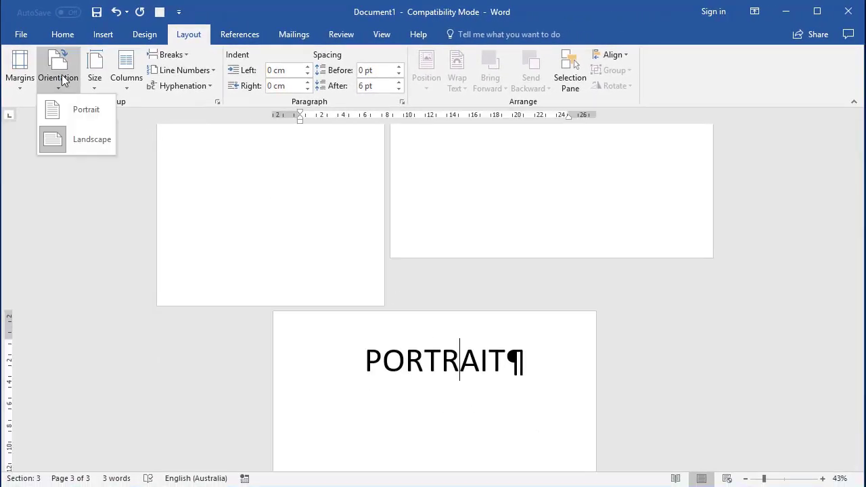
{"action": "left_click", "coordinate": [74, 113]}
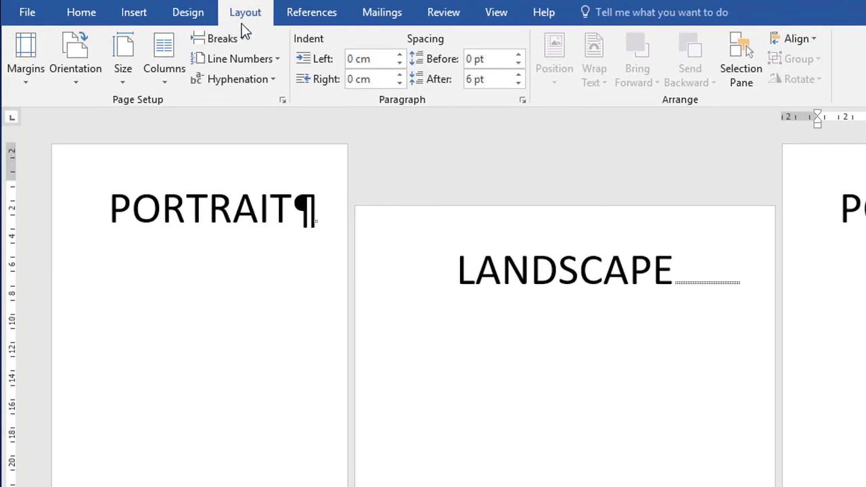
{"action": "left_click", "coordinate": [223, 38]}
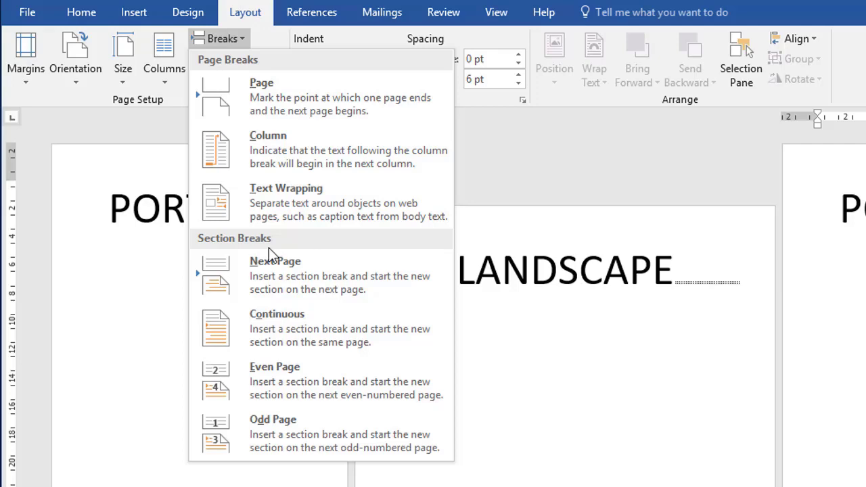
{"action": "left_click", "coordinate": [544, 340]}
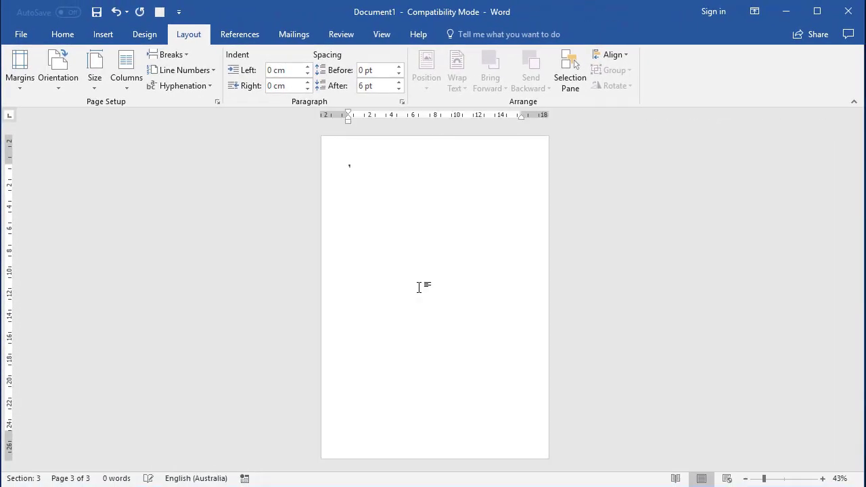
In the blank document, set the zoom to 100% and generate sample text with =rand(10,10)
{"action": "left_click", "coordinate": [382, 34]}
{"action": "left_click", "coordinate": [434, 58]}
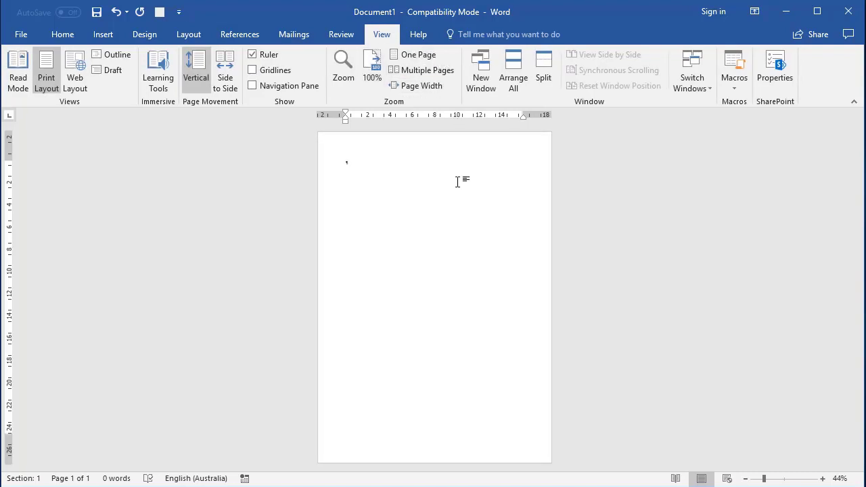
{"action": "left_click", "coordinate": [371, 72]}
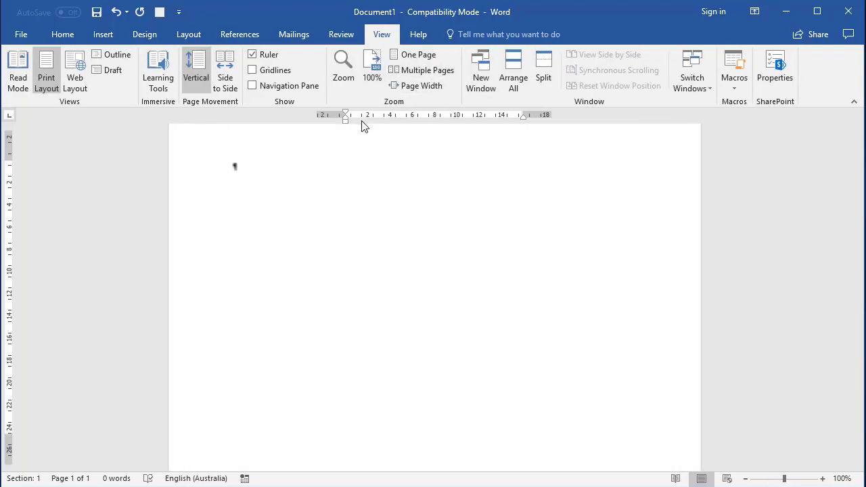
{"action": "type", "text": "=r"}
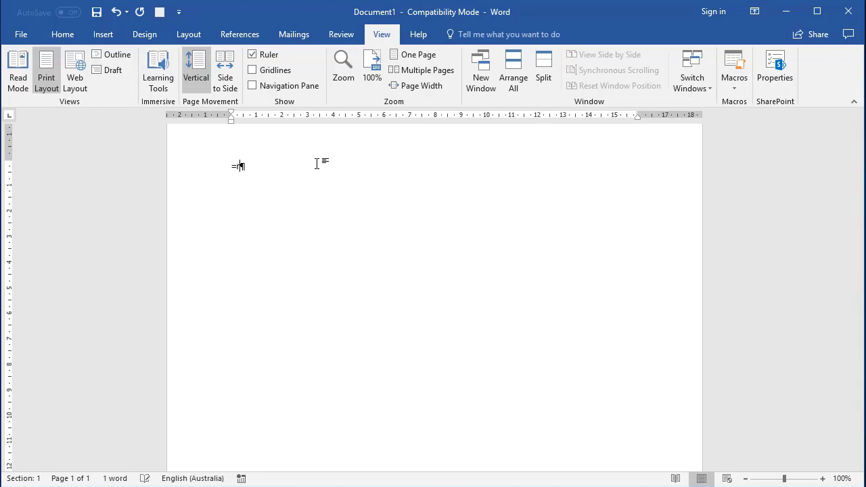
{"action": "type", "text": "and(10,10)"}
{"action": "key", "text": "Return"}
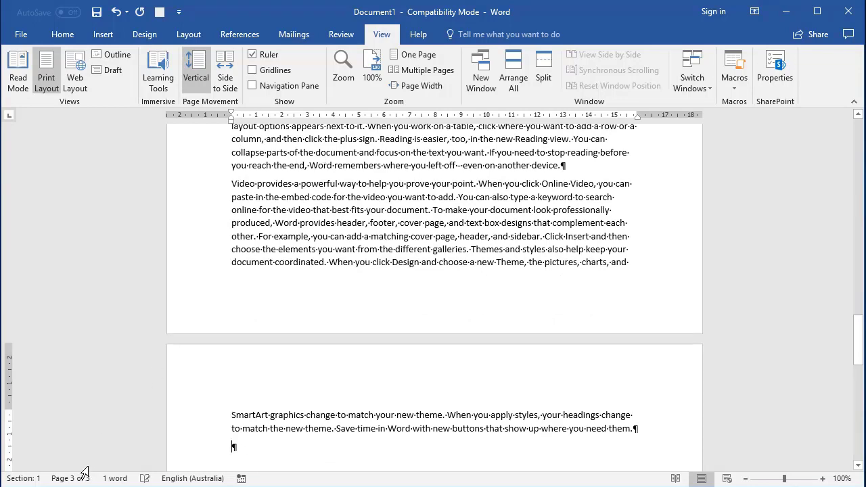
Insert a separate CHAPTER2 title page, with a page break on each side, before page 2's "Click Insert and then choose" paragraph
{"action": "scroll", "coordinate": [108, 420], "scroll_direction": "up", "scroll_amount": 6}
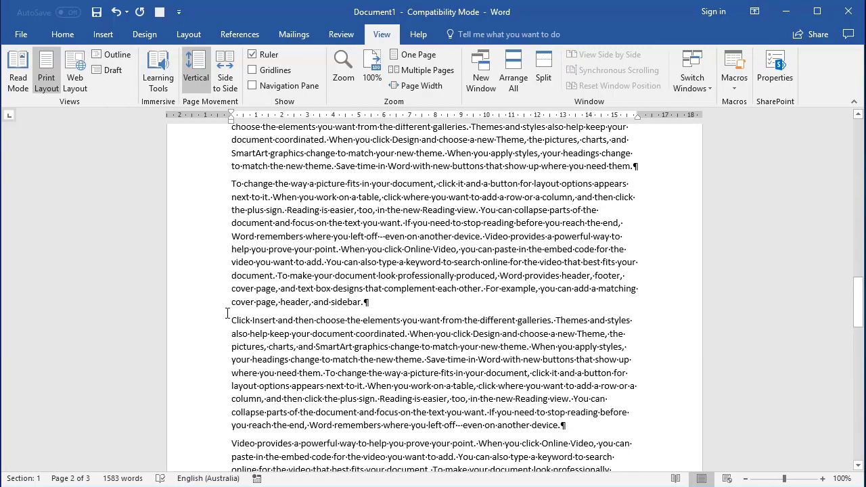
{"action": "left_click", "coordinate": [228, 312]}
{"action": "key", "text": "ctrl+Return"}
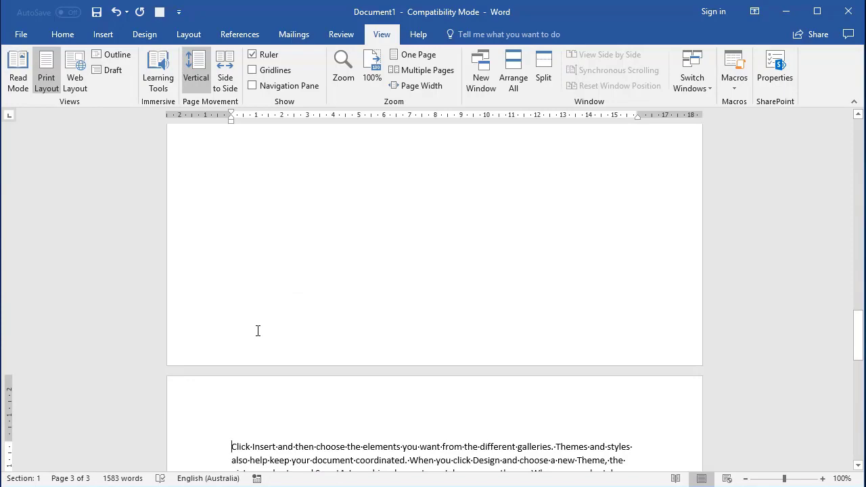
{"action": "type", "text": "CHAPTER2"}
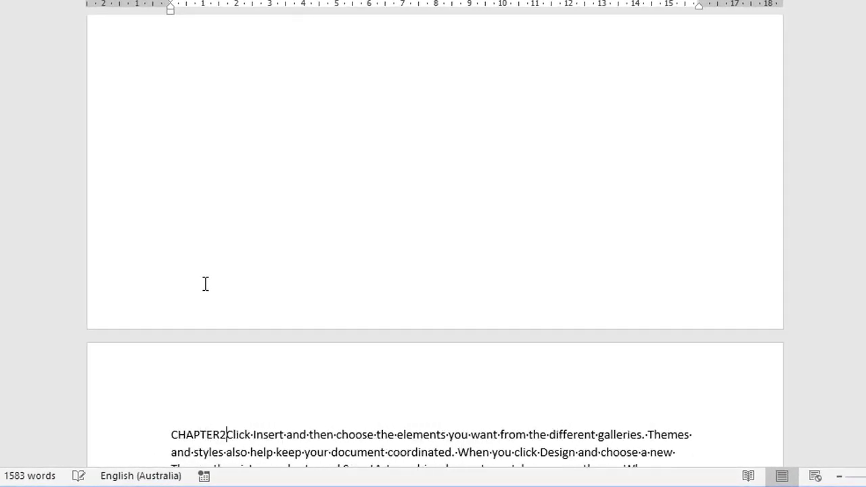
{"action": "key", "text": "Return"}
{"action": "key", "text": "ctrl+Return"}
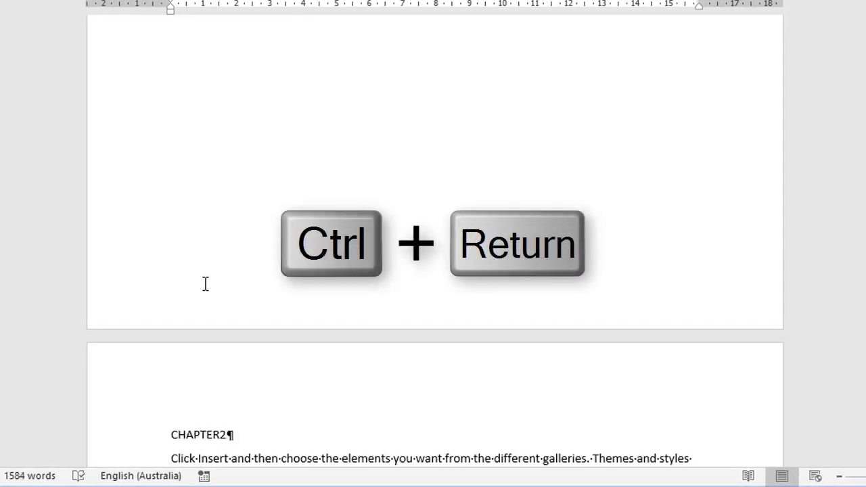
Enlarge the CHAPTER2 title to 48 pt
{"action": "scroll", "coordinate": [350, 210], "scroll_direction": "up", "scroll_amount": 9}
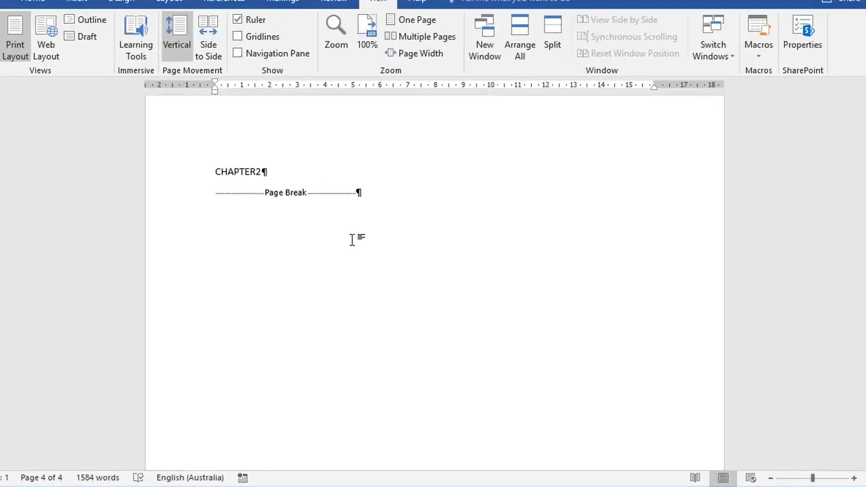
{"action": "left_click", "coordinate": [174, 172]}
{"action": "left_click", "coordinate": [32, 1]}
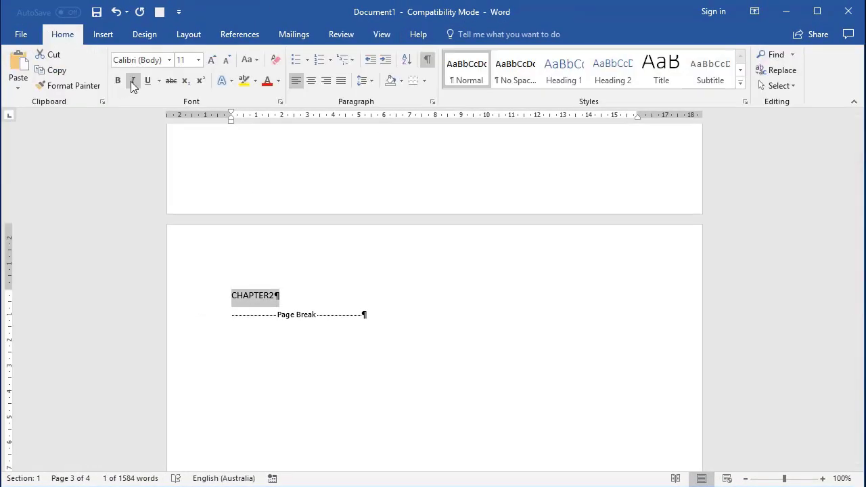
{"action": "left_click", "coordinate": [214, 61]}
{"action": "left_click", "coordinate": [214, 61]}
{"action": "left_click", "coordinate": [214, 62]}
{"action": "left_click", "coordinate": [214, 62]}
{"action": "left_click", "coordinate": [213, 60]}
{"action": "left_click", "coordinate": [213, 60]}
{"action": "left_click", "coordinate": [213, 60]}
{"action": "left_click", "coordinate": [213, 58]}
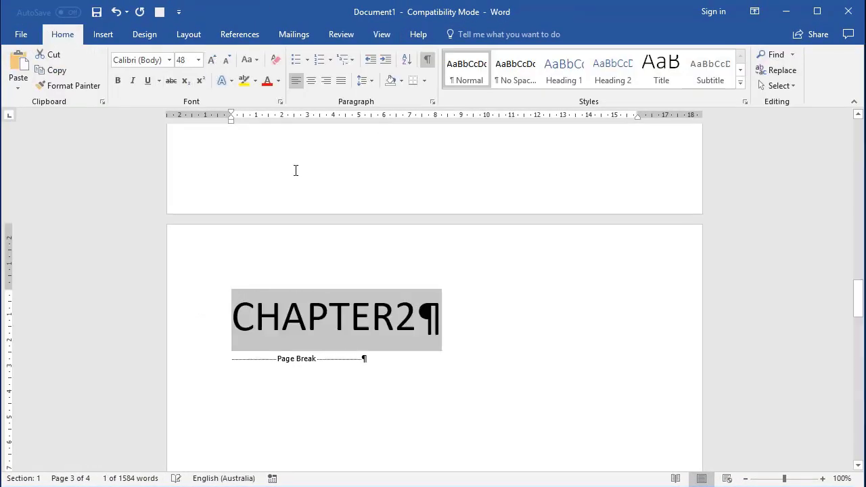
Add the title line "CHATER 1" at the very start of the document, followed by a page break
{"action": "key", "text": "ctrl+Home"}
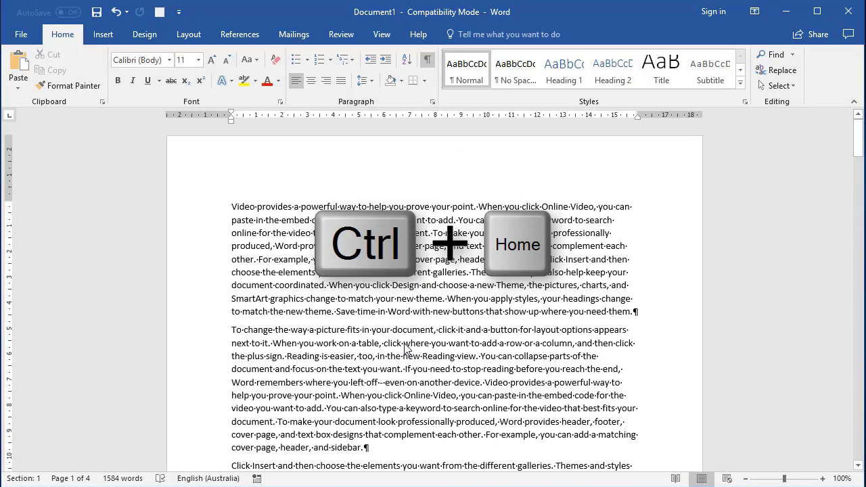
{"action": "type", "text": "CHATER 1"}
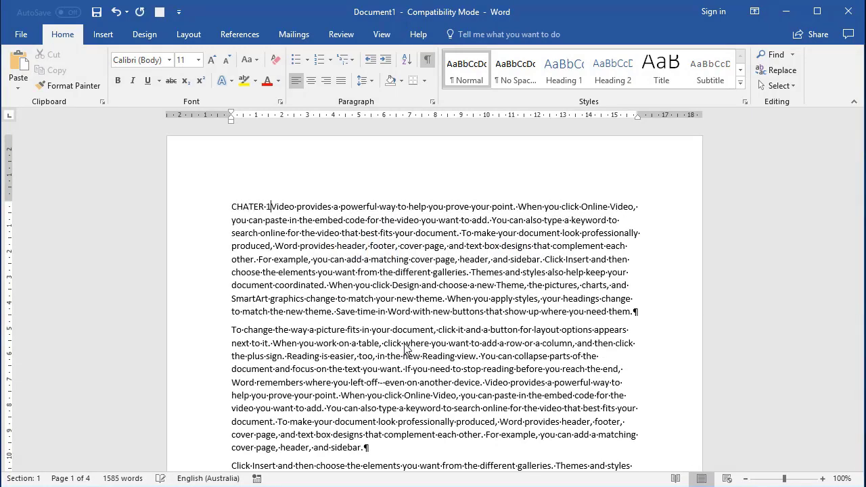
{"action": "key", "text": "Return"}
{"action": "key", "text": "ctrl+Return"}
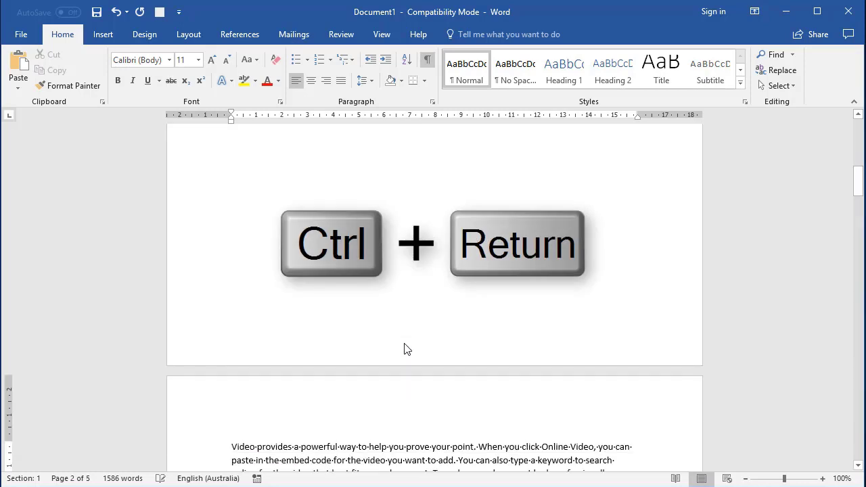
Enlarge the first page's title to 28 pt and correct its wording to CHAPTER 1
{"action": "scroll", "coordinate": [413, 413], "scroll_direction": "up", "scroll_amount": 12}
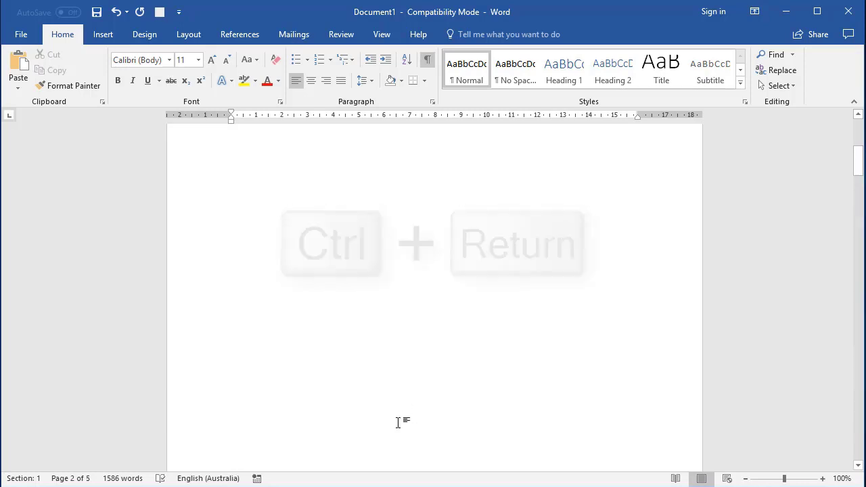
{"action": "left_click", "coordinate": [194, 207]}
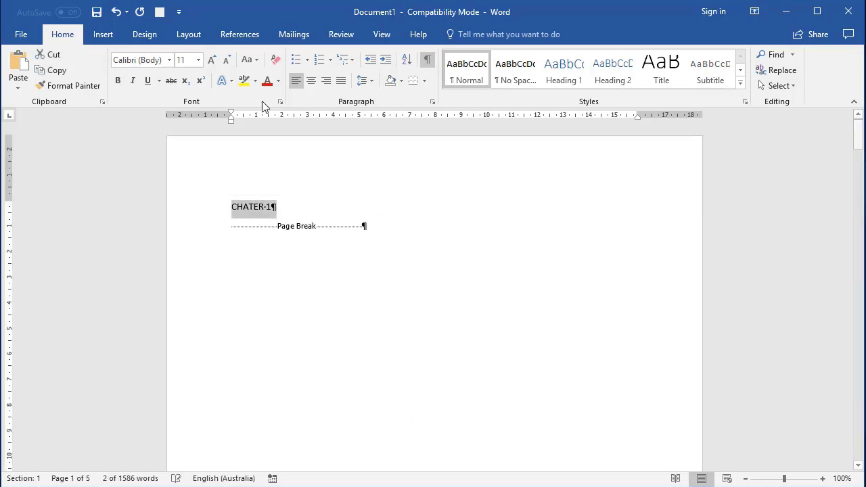
{"action": "left_click", "coordinate": [212, 60]}
{"action": "left_click", "coordinate": [211, 60]}
{"action": "left_click", "coordinate": [212, 60]}
{"action": "left_click", "coordinate": [212, 61]}
{"action": "left_click", "coordinate": [212, 61]}
{"action": "left_click", "coordinate": [212, 61]}
{"action": "left_click", "coordinate": [212, 60]}
{"action": "left_click", "coordinate": [212, 61]}
{"action": "left_click", "coordinate": [212, 60]}
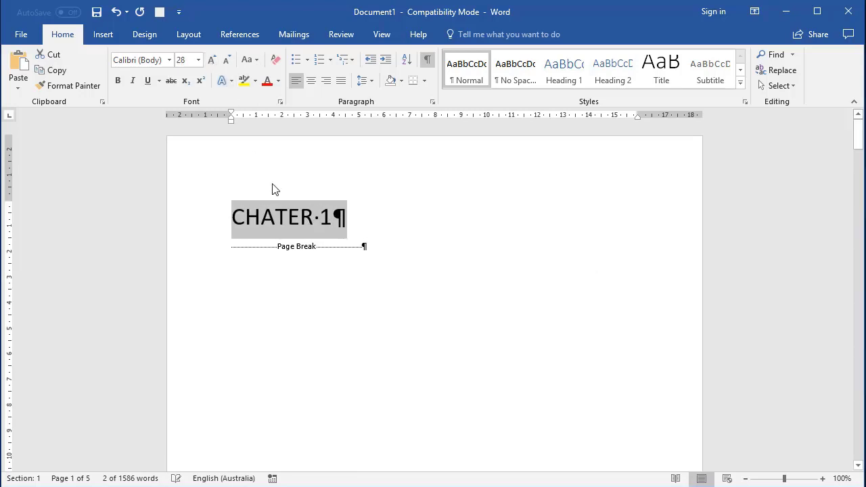
{"action": "left_click", "coordinate": [278, 216]}
{"action": "type", "text": "P"}
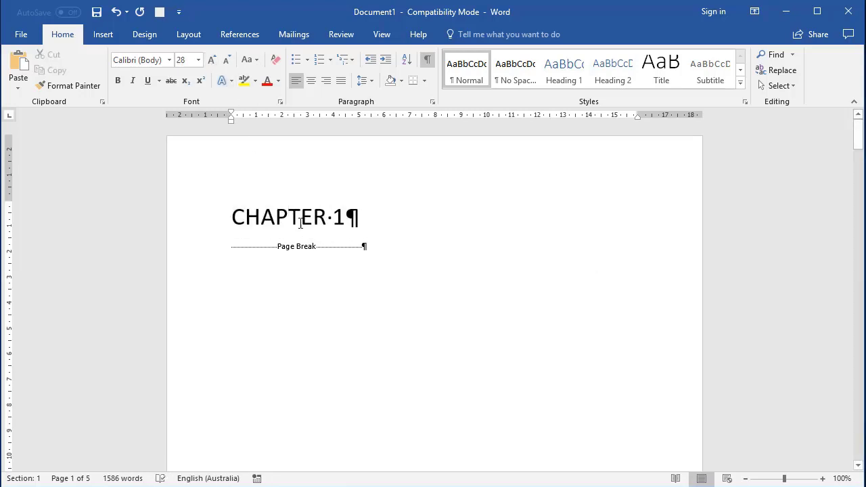
Replace the page break before the CHAPTER2 title with an Odd Page section break
{"action": "left_click", "coordinate": [201, 226]}
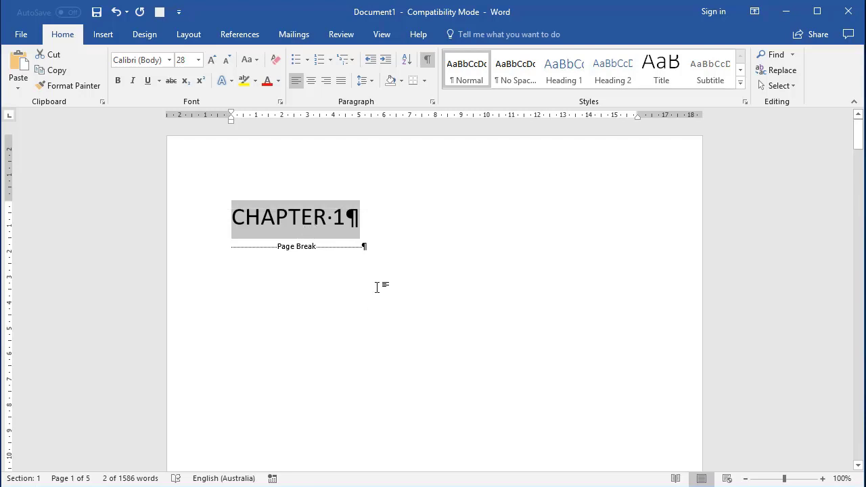
{"action": "scroll", "coordinate": [377, 290], "scroll_direction": "down", "scroll_amount": 9}
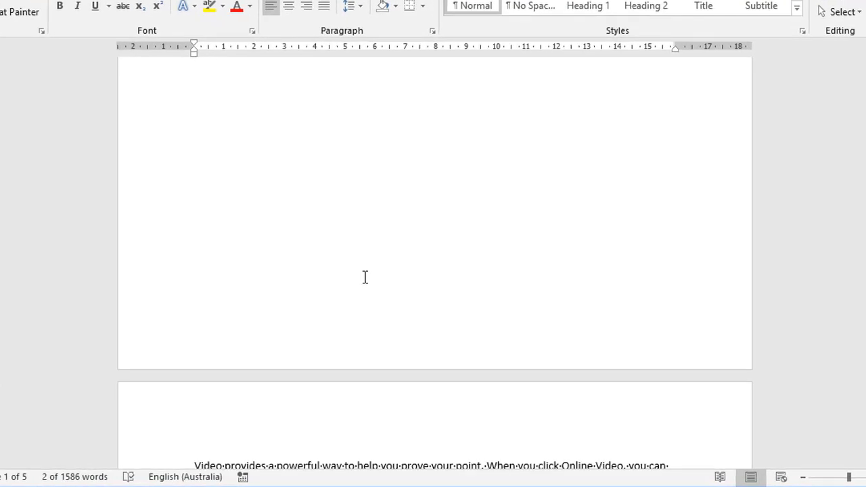
{"action": "scroll", "coordinate": [364, 278], "scroll_direction": "down", "scroll_amount": 20}
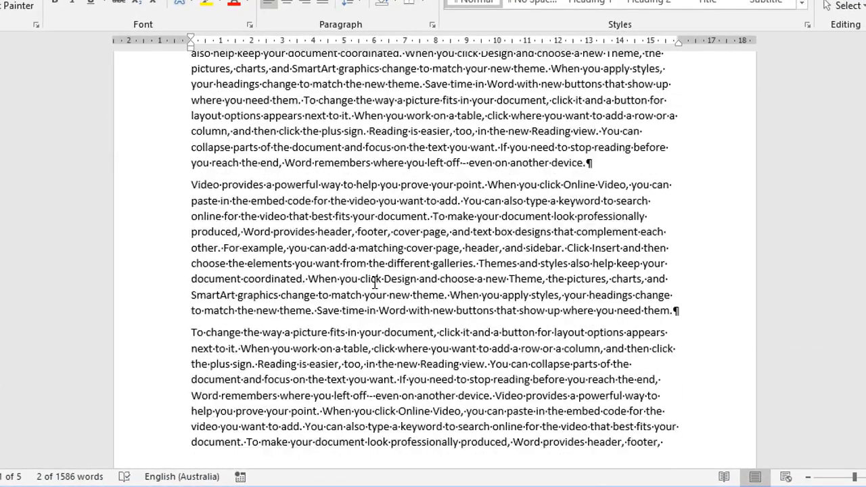
{"action": "scroll", "coordinate": [378, 231], "scroll_direction": "up", "scroll_amount": 1}
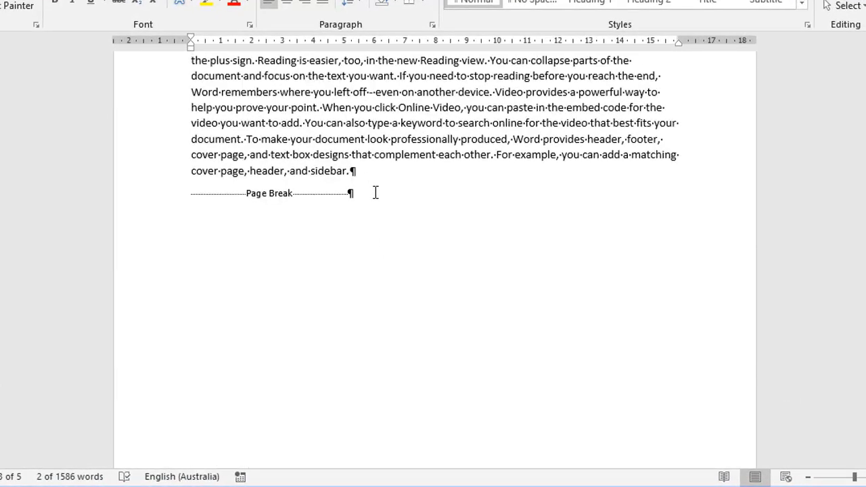
{"action": "left_click", "coordinate": [374, 194]}
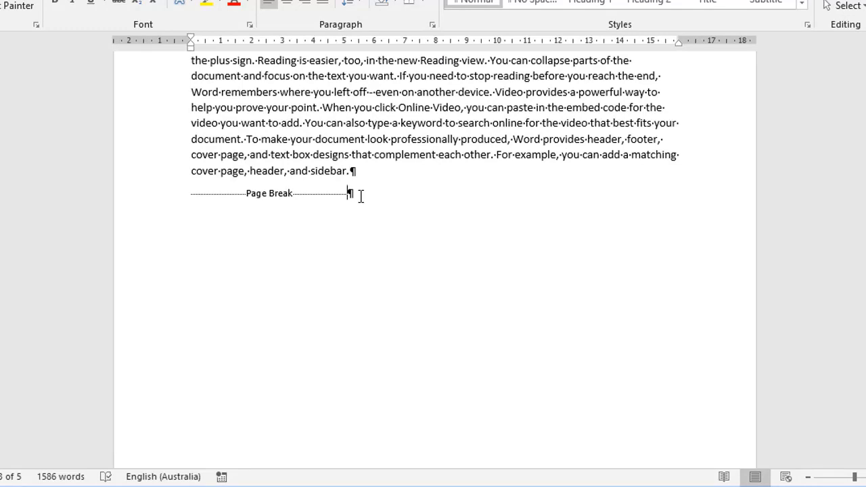
{"action": "key", "text": "BackSpace"}
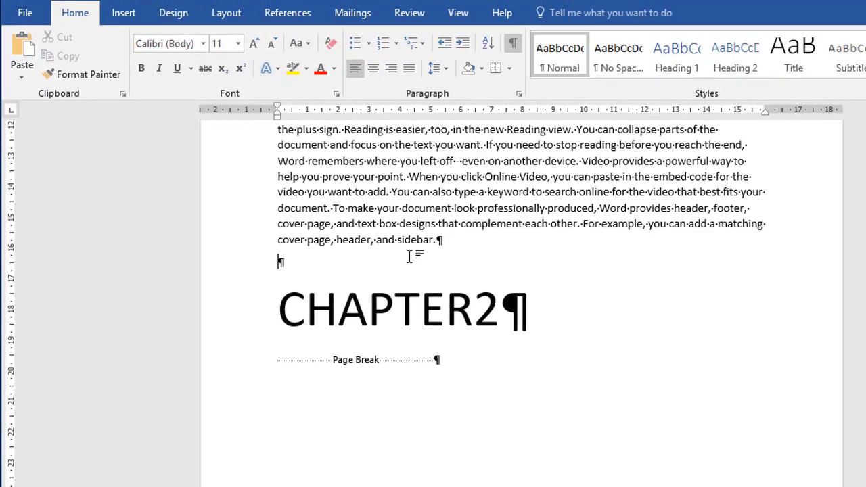
{"action": "left_click", "coordinate": [228, 19]}
{"action": "left_click", "coordinate": [228, 39]}
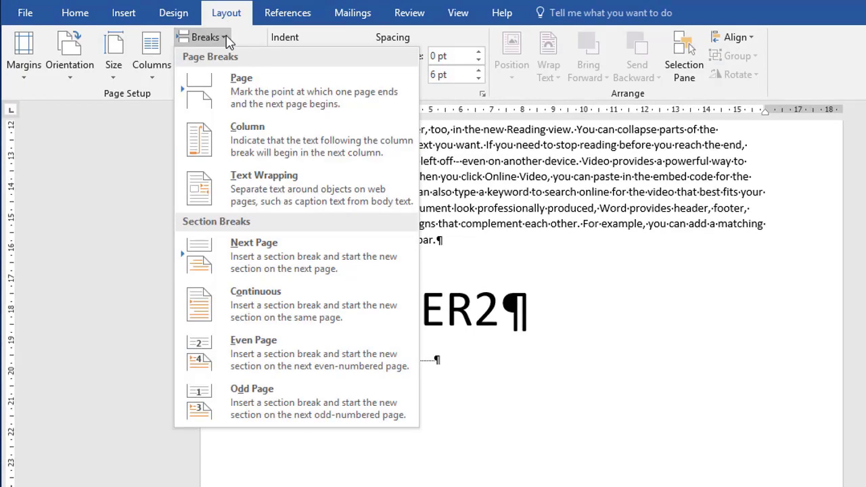
{"action": "left_click", "coordinate": [292, 407]}
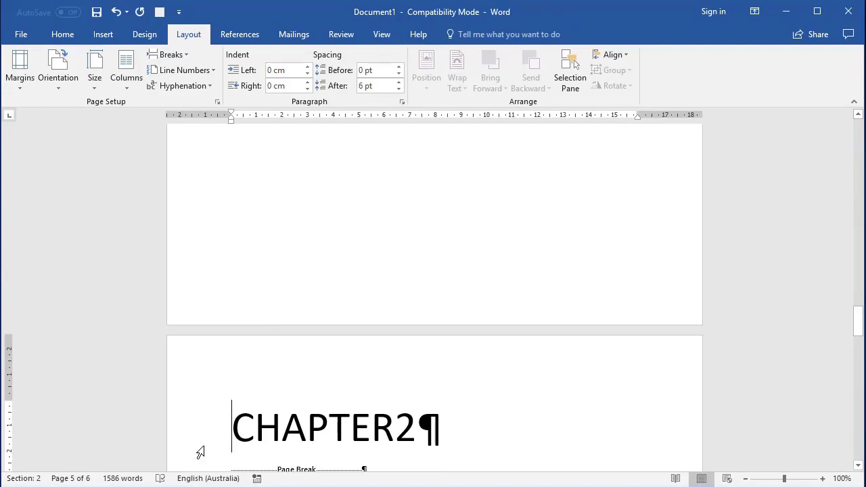
Examine the pages around the Odd Page section break and the available break types for the CHAPTER2 page
{"action": "scroll", "coordinate": [437, 427], "scroll_direction": "up", "scroll_amount": 3}
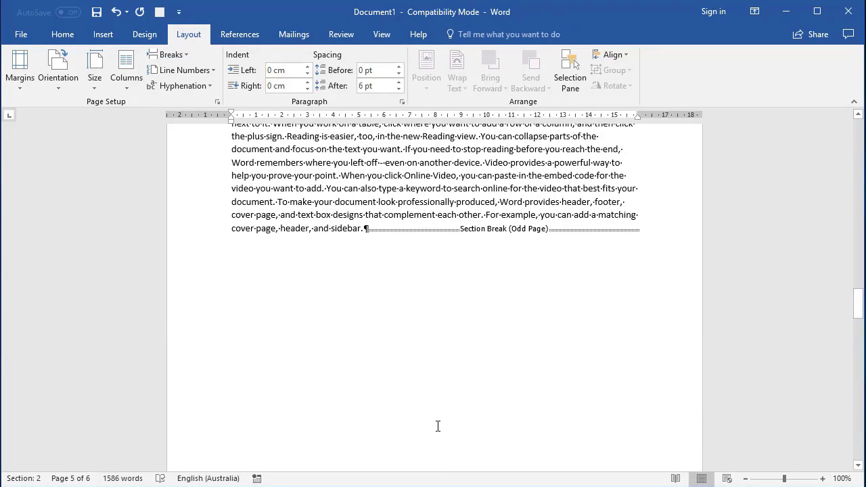
{"action": "scroll", "coordinate": [438, 426], "scroll_direction": "up", "scroll_amount": 5}
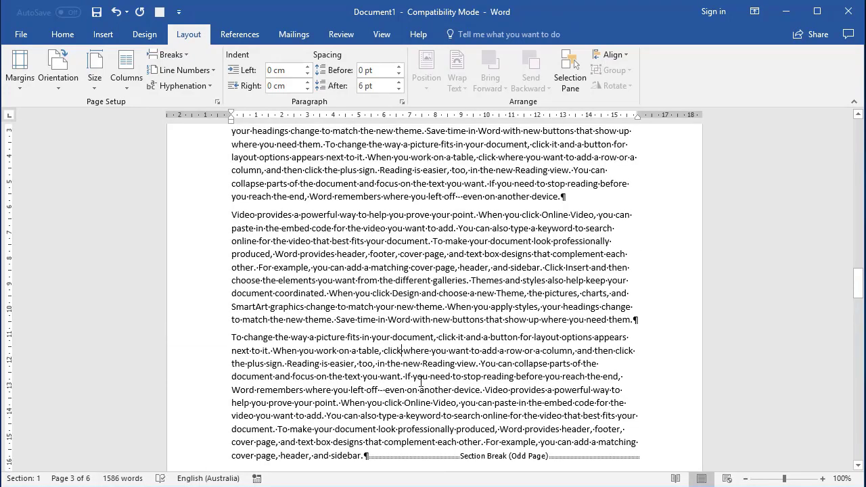
{"action": "scroll", "coordinate": [423, 394], "scroll_direction": "down", "scroll_amount": 8}
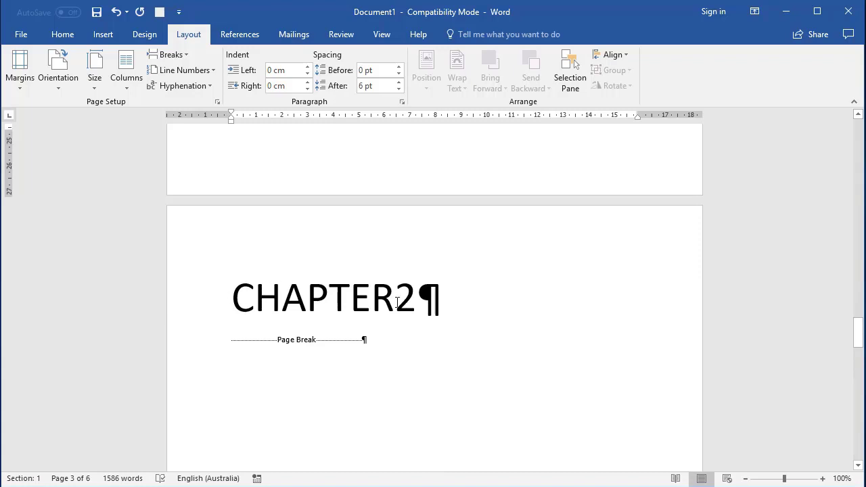
{"action": "left_click", "coordinate": [372, 301]}
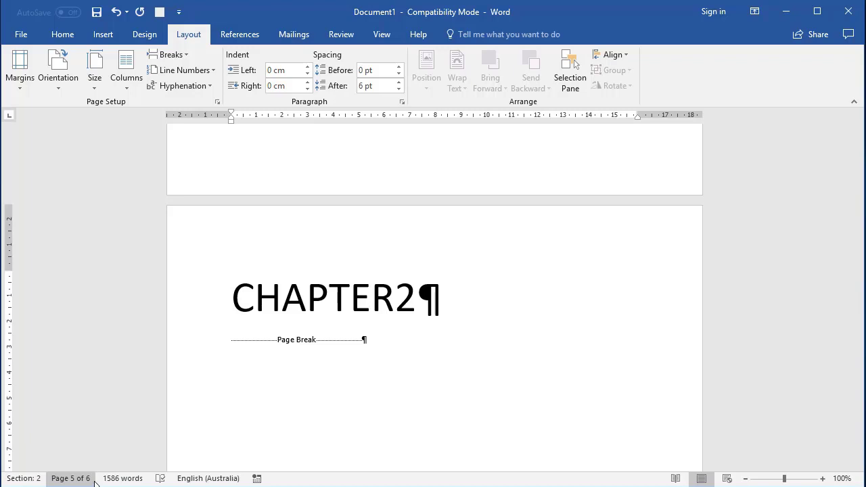
{"action": "left_click", "coordinate": [170, 56]}
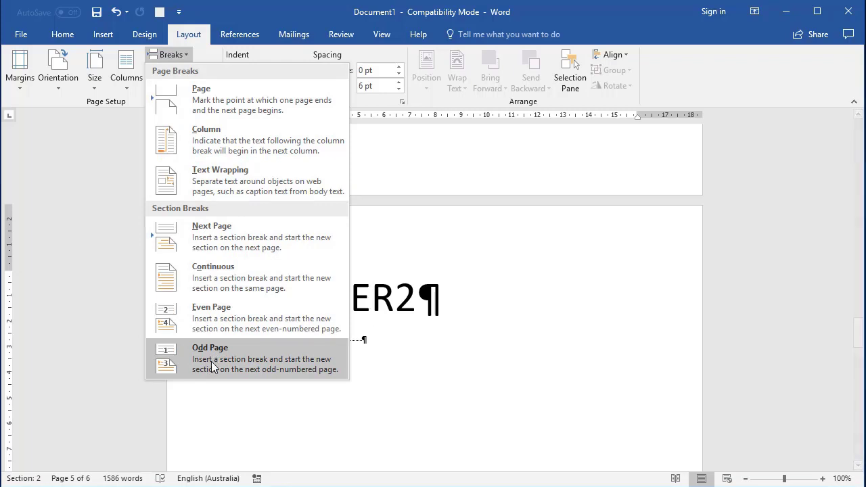
{"action": "left_click", "coordinate": [479, 390]}
Replace the whole document content with sample text generated by =rand(10, 5)
{"action": "key", "text": "ctrl+a"}
{"action": "key", "text": "Delete"}
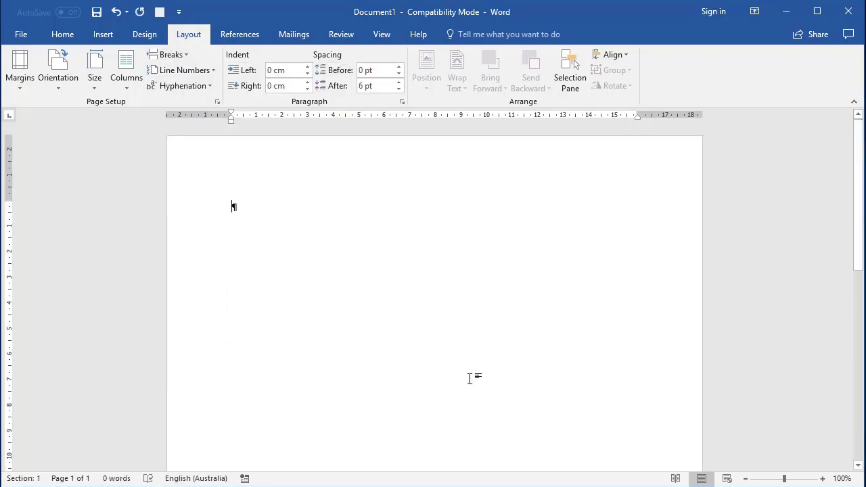
{"action": "type", "text": "=rand("}
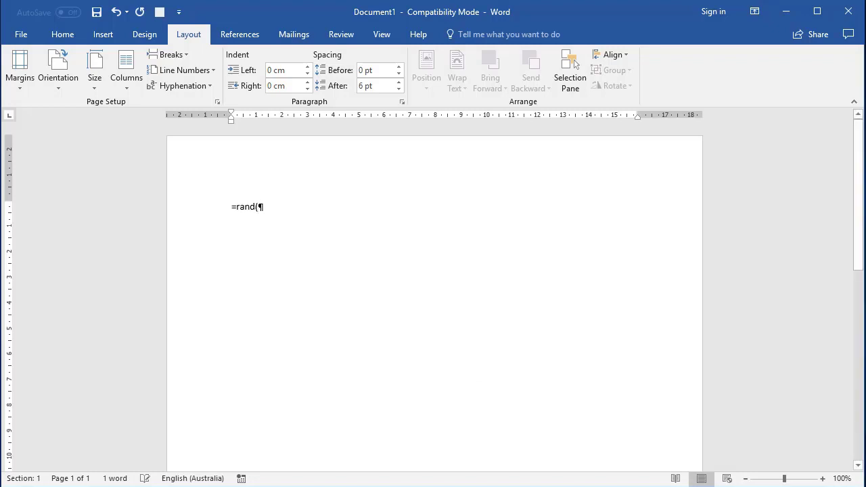
{"action": "type", "text": "10, 5)"}
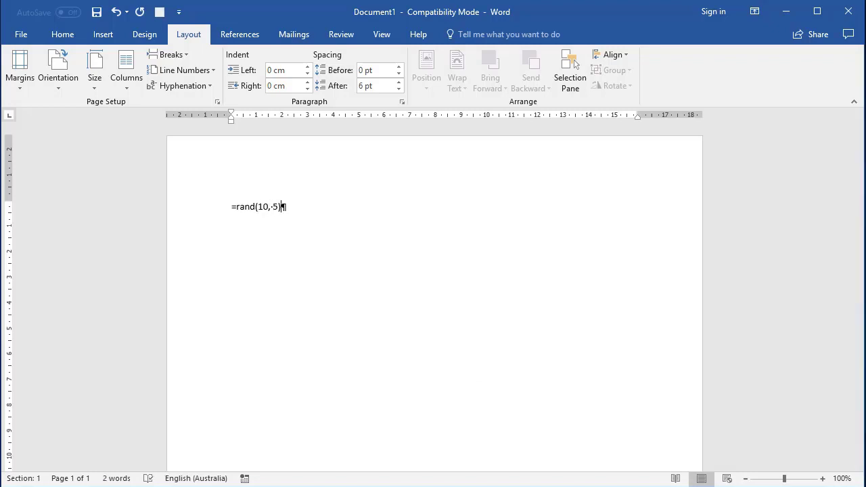
{"action": "key", "text": "Return"}
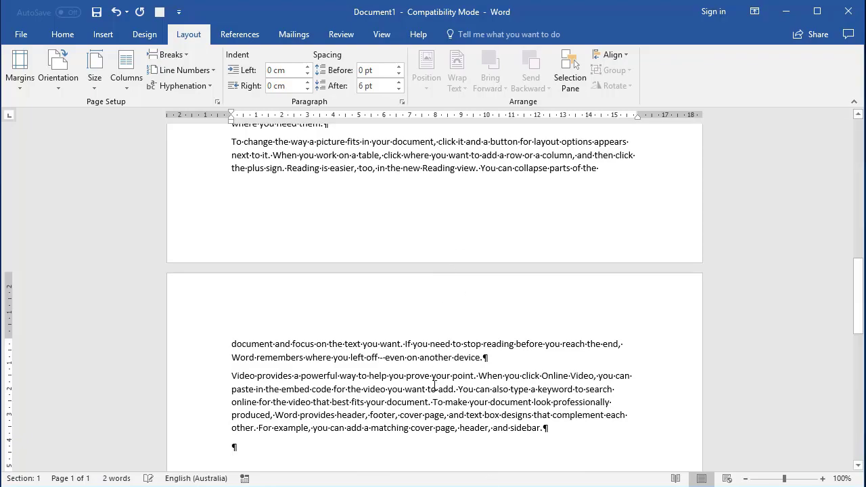
Add the title line "This is my title" above the first paragraph of the document
{"action": "scroll", "coordinate": [433, 391], "scroll_direction": "up", "scroll_amount": 15}
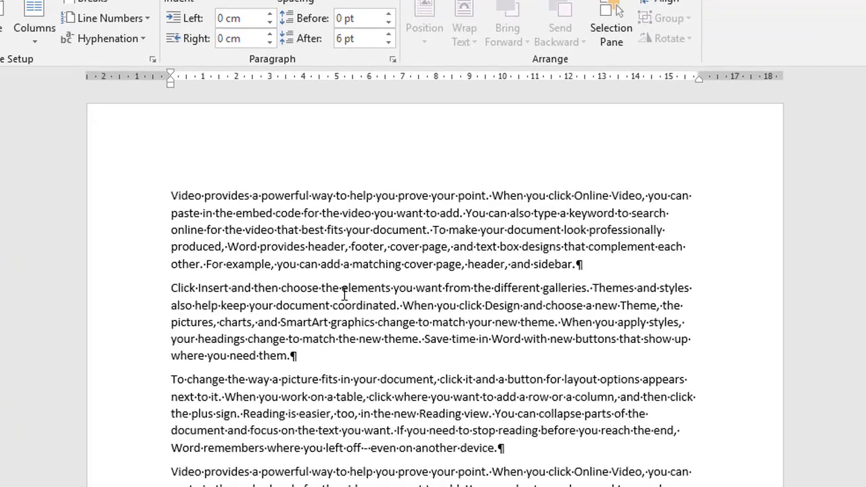
{"action": "left_click", "coordinate": [173, 189]}
{"action": "key", "text": "Return"}
{"action": "key", "text": "Up"}
{"action": "type", "text": "This is m"}
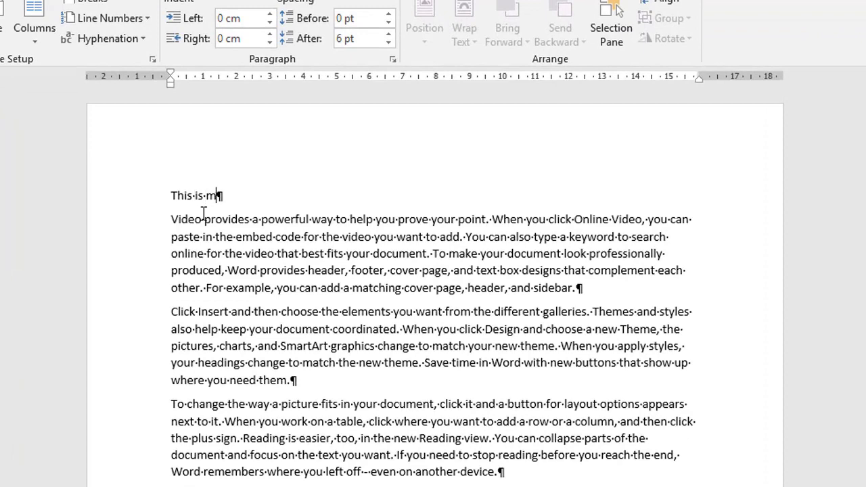
{"action": "type", "text": "y title"}
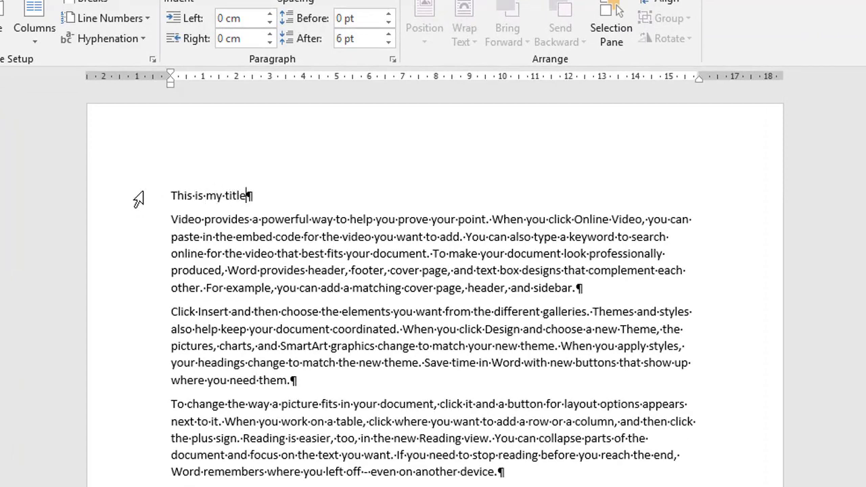
Change the title line's case so each word is capitalized, giving "This Is My Title"
{"action": "left_click", "coordinate": [139, 200]}
{"action": "key", "text": "shift+F3"}
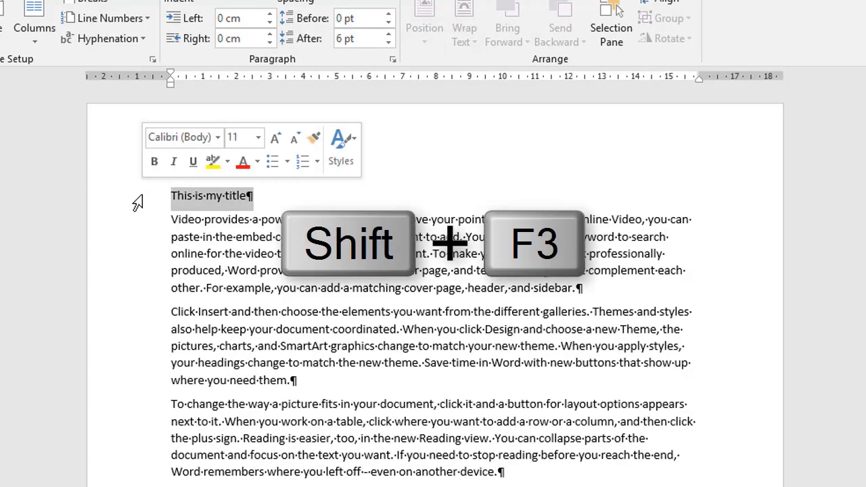
{"action": "key", "text": "shift+F3"}
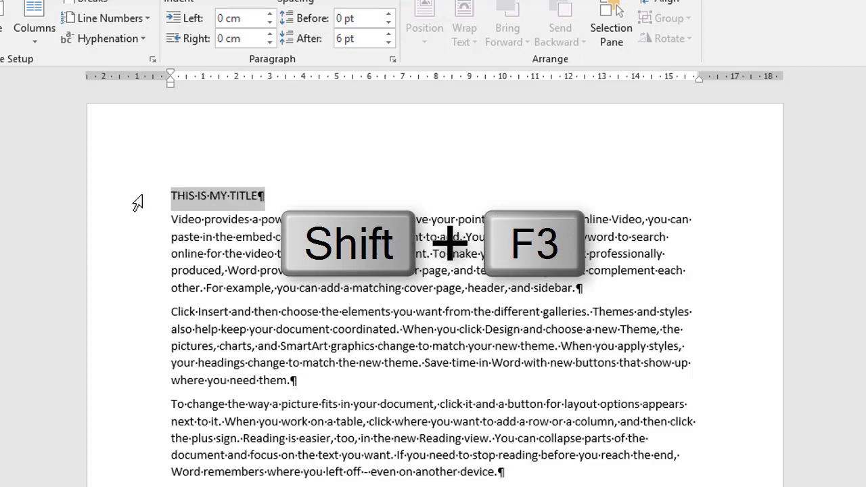
{"action": "key", "text": "shift+F3"}
{"action": "key", "text": "shift+F3"}
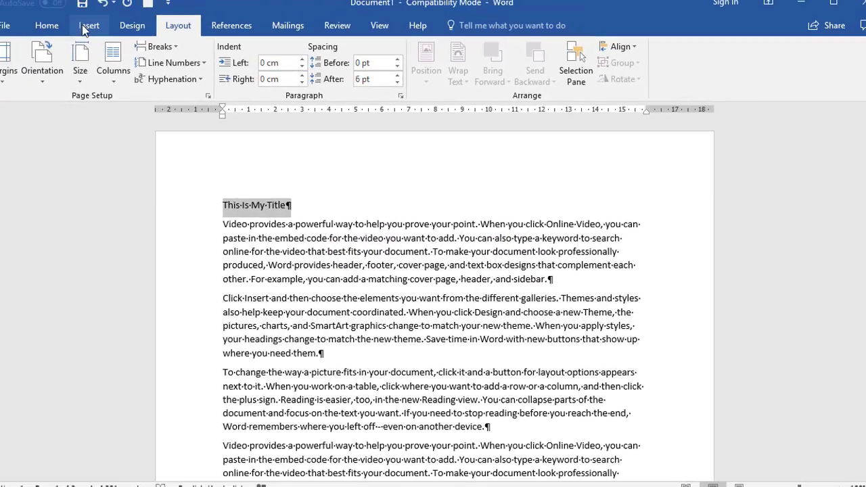
Enlarge the title line to 26 pt and center it
{"action": "left_click", "coordinate": [64, 34]}
{"action": "left_click", "coordinate": [216, 59]}
{"action": "left_click", "coordinate": [217, 59]}
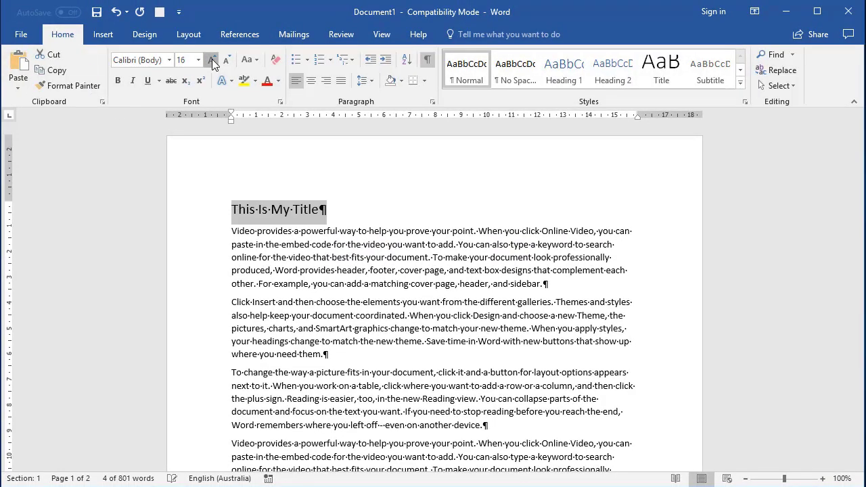
{"action": "left_click", "coordinate": [217, 59]}
{"action": "left_click", "coordinate": [217, 59]}
{"action": "left_click", "coordinate": [216, 59]}
{"action": "left_click", "coordinate": [216, 59]}
{"action": "left_click", "coordinate": [217, 59]}
{"action": "left_click", "coordinate": [216, 59]}
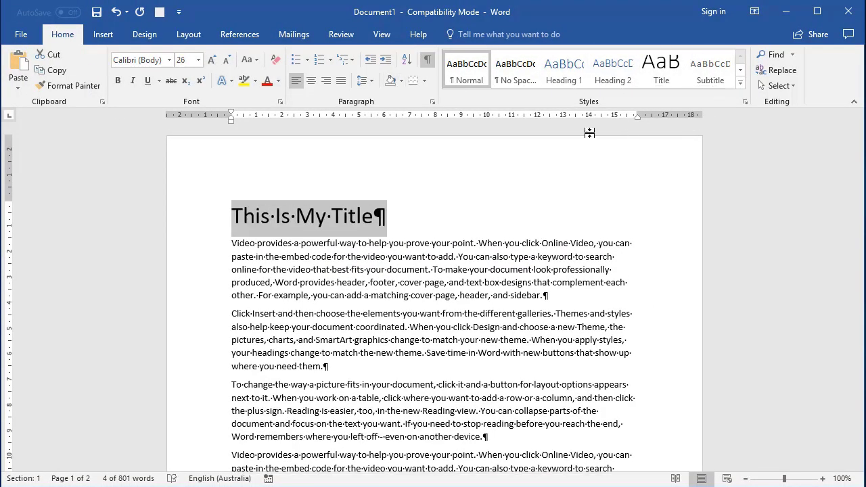
{"action": "left_click", "coordinate": [311, 80]}
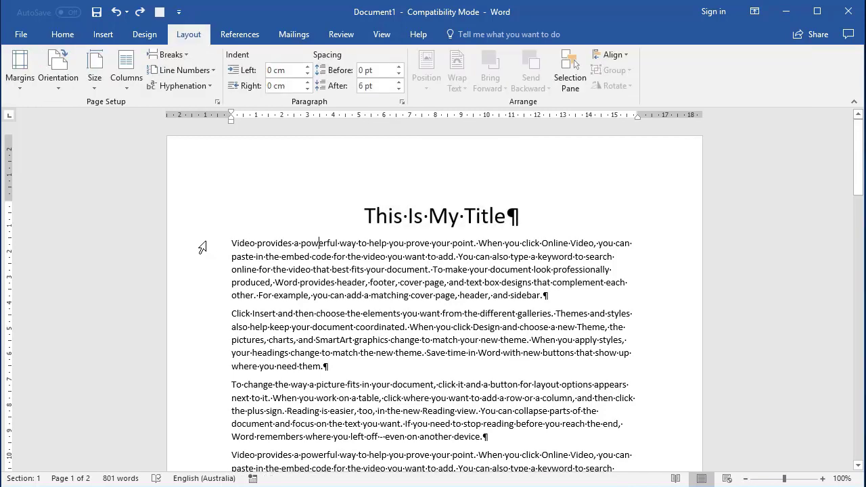
Lay out all body text below the title in two columns, leaving the title in a single column
{"action": "left_click", "coordinate": [198, 247]}
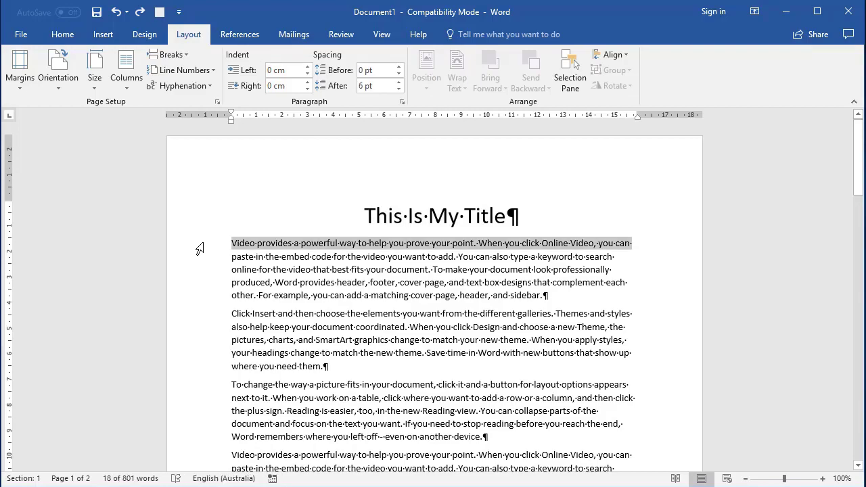
{"action": "key", "text": "ctrl+shift+End"}
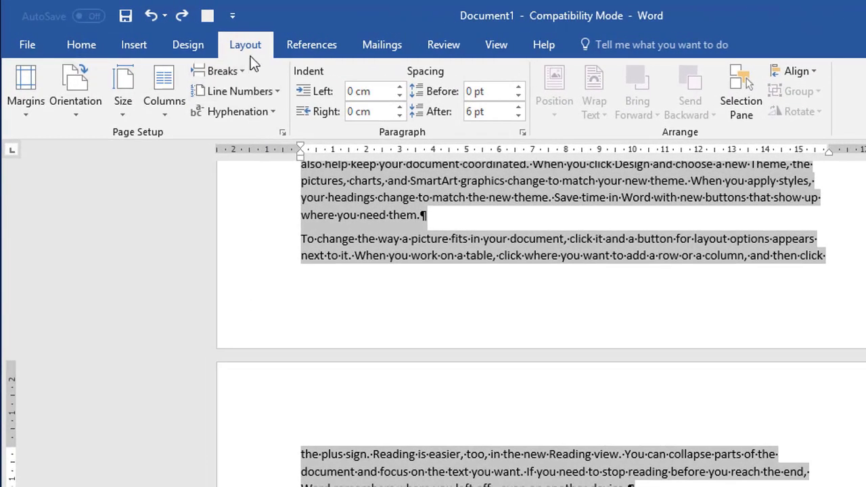
{"action": "left_click", "coordinate": [165, 95]}
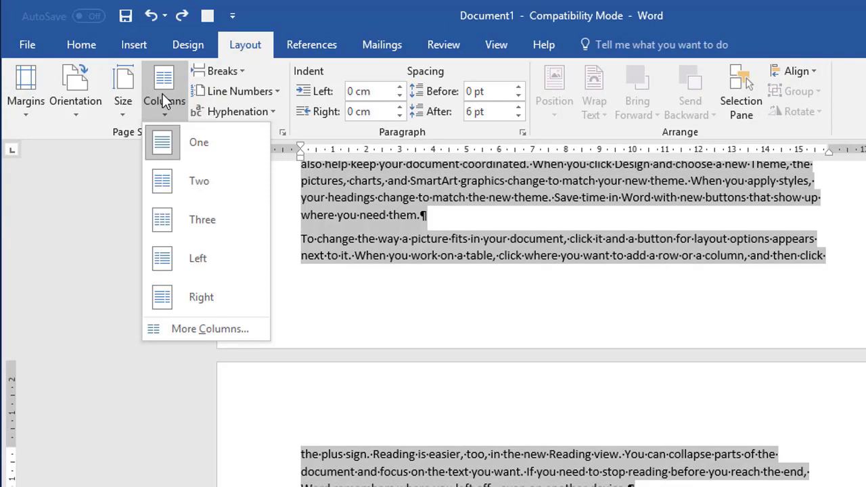
{"action": "left_click", "coordinate": [196, 185]}
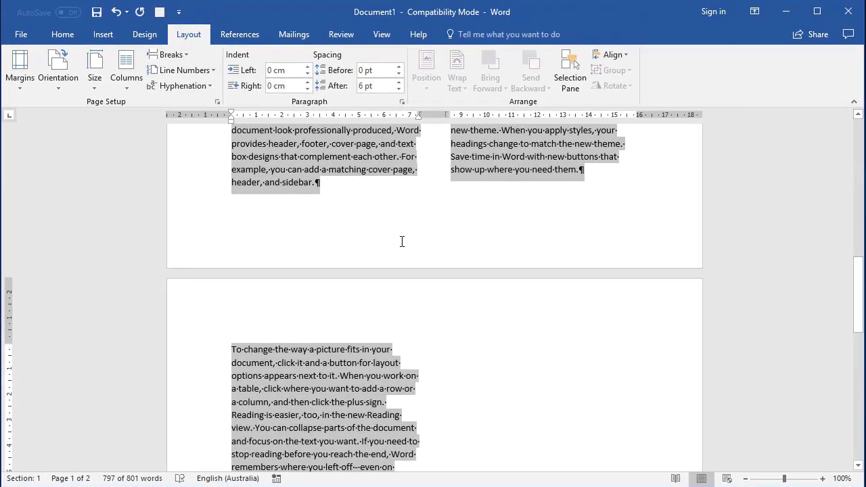
{"action": "scroll", "coordinate": [417, 288], "scroll_direction": "up", "scroll_amount": 5}
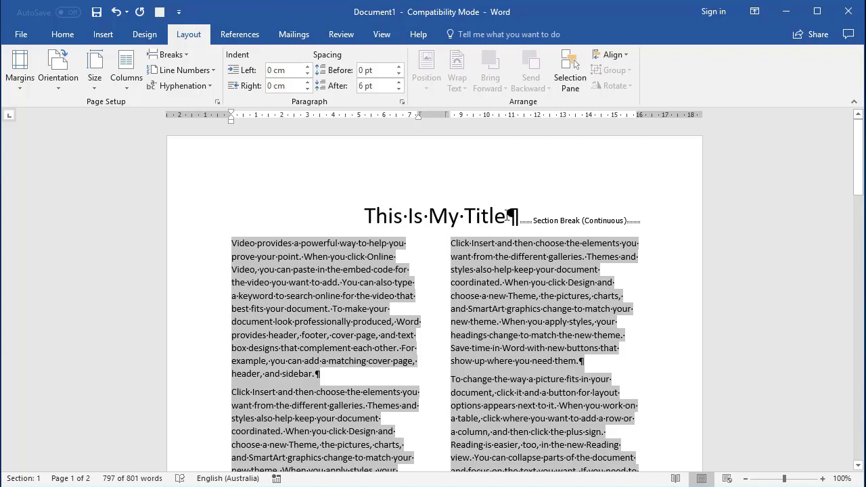
{"action": "left_click", "coordinate": [411, 216]}
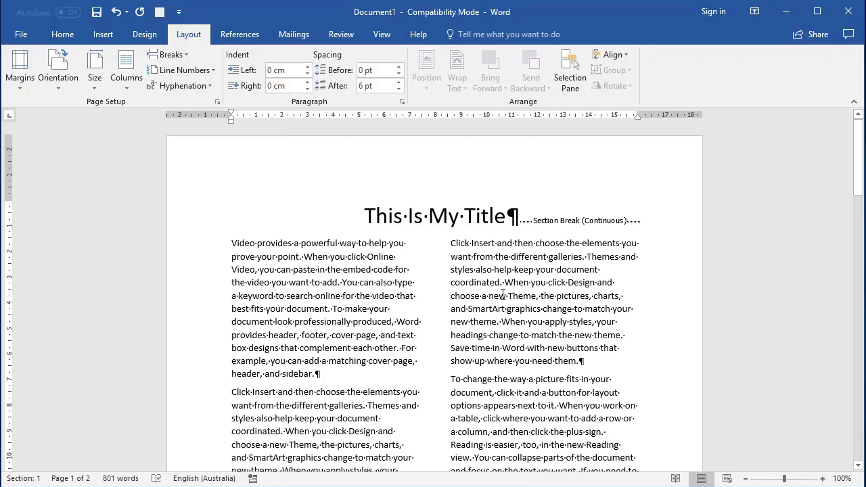
Insert a column break before the last "Video provides a powerful way" paragraph in page 1's first column
{"action": "scroll", "coordinate": [501, 296], "scroll_direction": "down", "scroll_amount": 10}
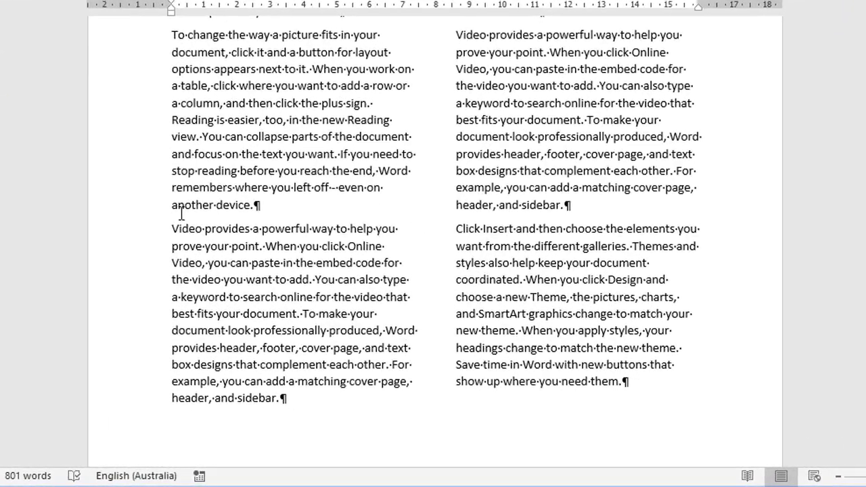
{"action": "left_click", "coordinate": [207, 262]}
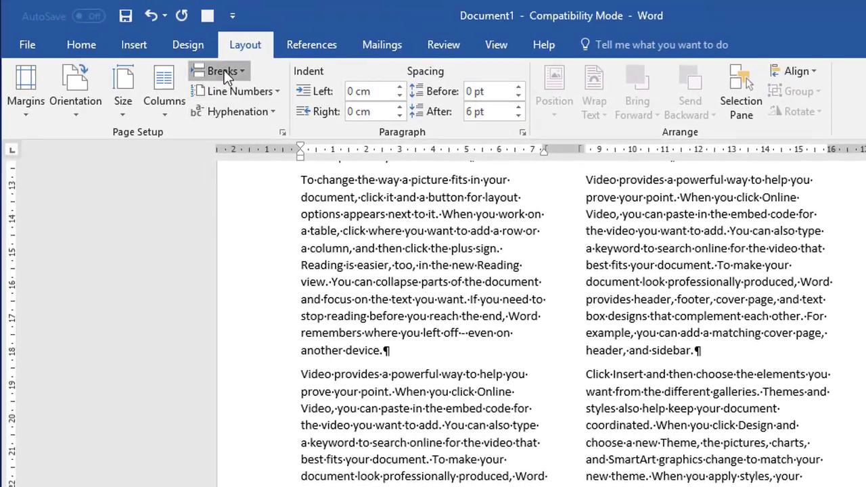
{"action": "left_click", "coordinate": [206, 54]}
{"action": "left_click", "coordinate": [241, 165]}
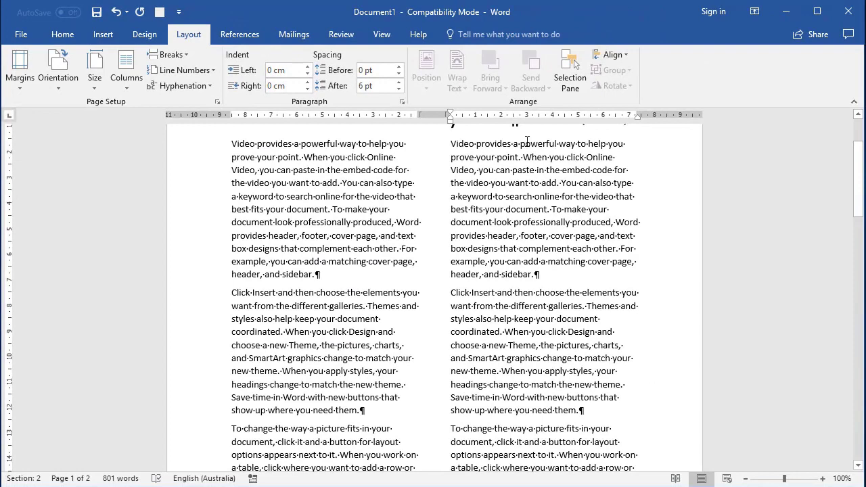
{"action": "scroll", "coordinate": [535, 266], "scroll_direction": "down", "scroll_amount": 5}
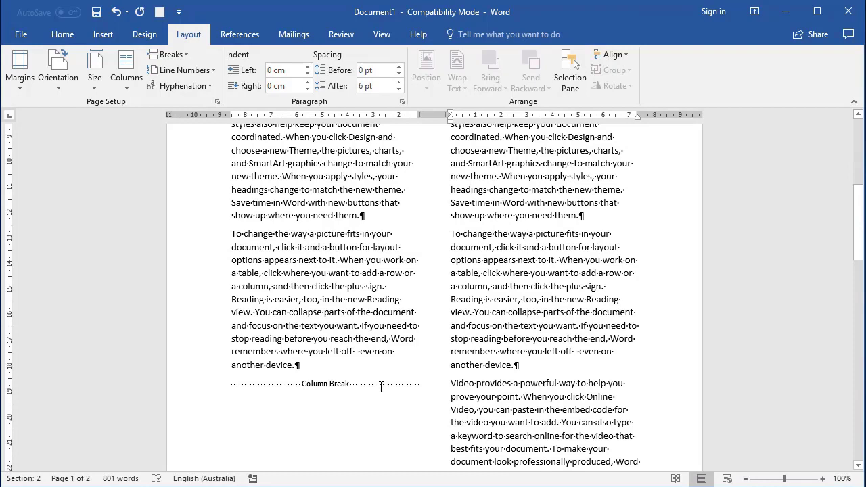
Insert a continuous section break before the "Video provides a powerful way" paragraph in page 1's second column
{"action": "scroll", "coordinate": [381, 394], "scroll_direction": "down", "scroll_amount": 2}
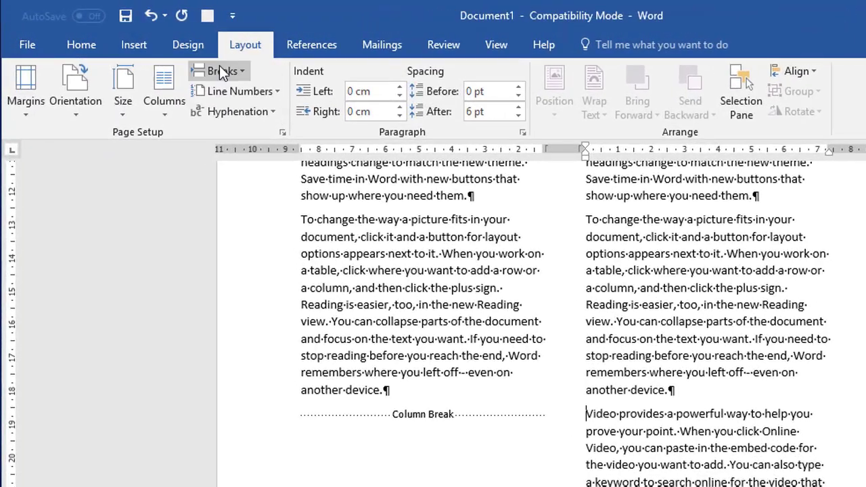
{"action": "left_click", "coordinate": [169, 51]}
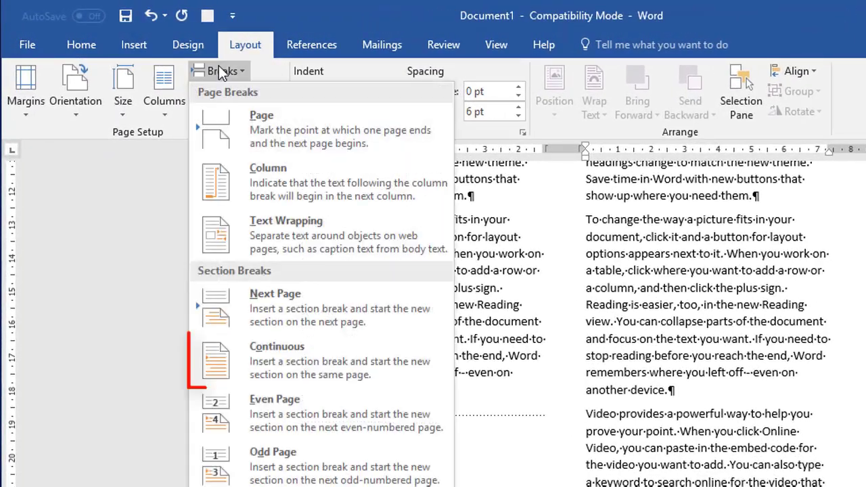
{"action": "left_click", "coordinate": [292, 366]}
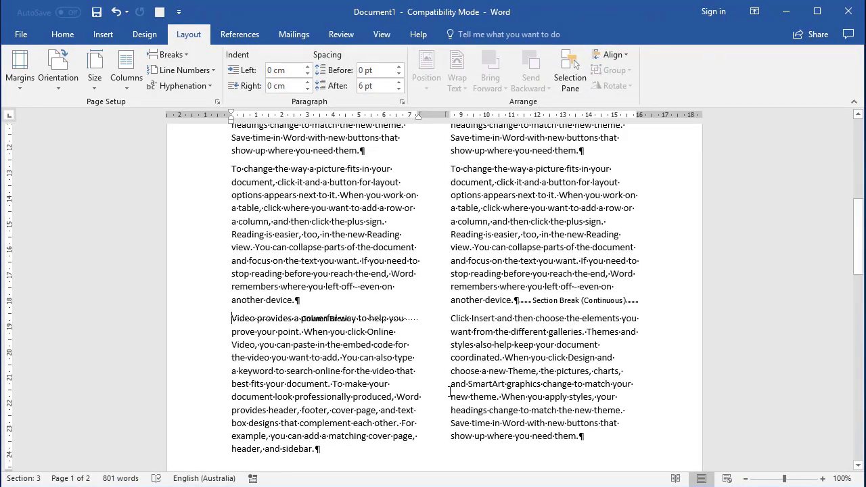
Lay out the text below the new continuous section break in one column, and switch it to three columns
{"action": "left_click", "coordinate": [483, 372]}
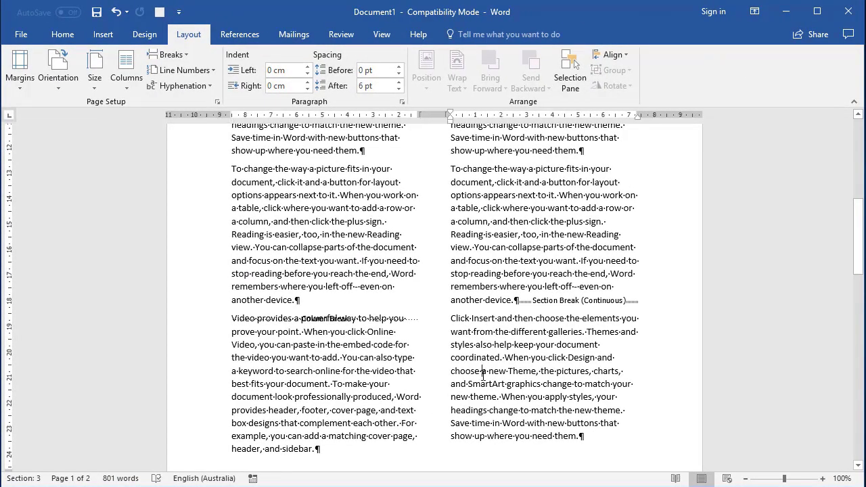
{"action": "left_click", "coordinate": [127, 67]}
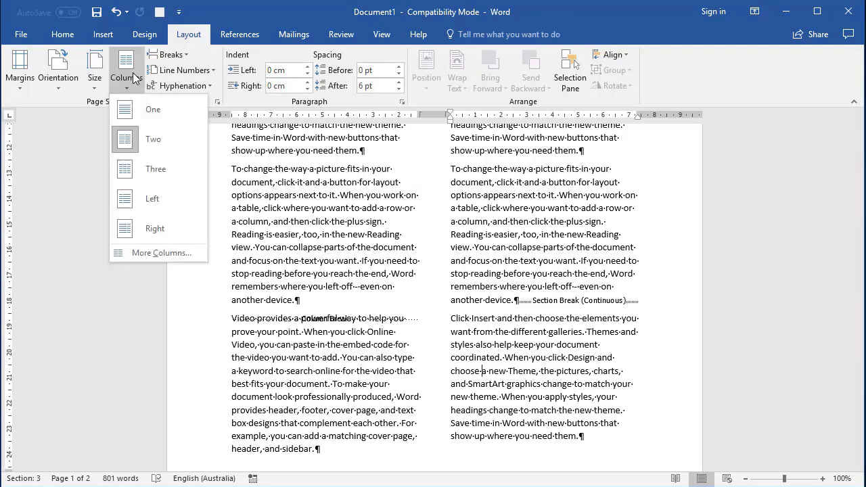
{"action": "left_click", "coordinate": [149, 113]}
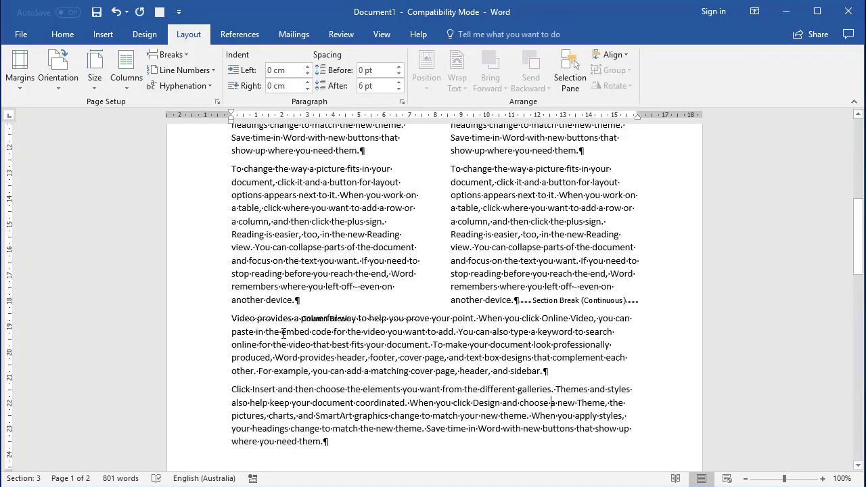
{"action": "left_click", "coordinate": [126, 68]}
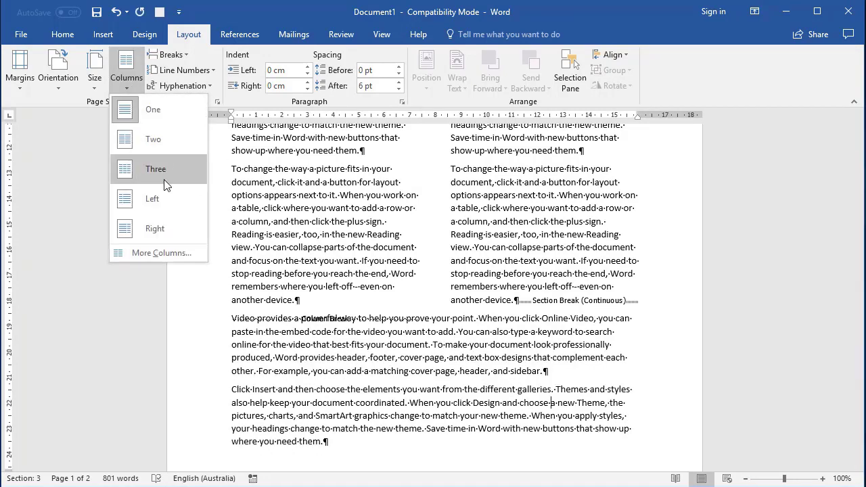
{"action": "left_click", "coordinate": [172, 168]}
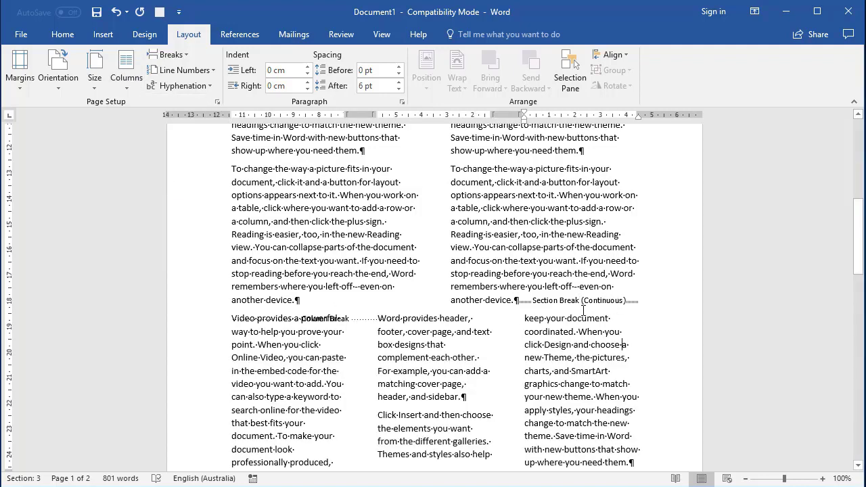
Justify all body text from the first paragraph below the title to the last paragraph of the document
{"action": "key", "text": "ctrl+Home"}
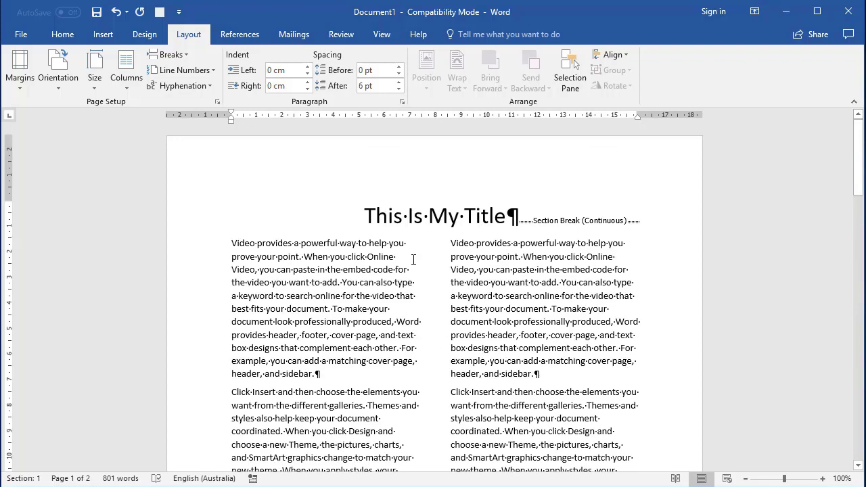
{"action": "left_click", "coordinate": [195, 248]}
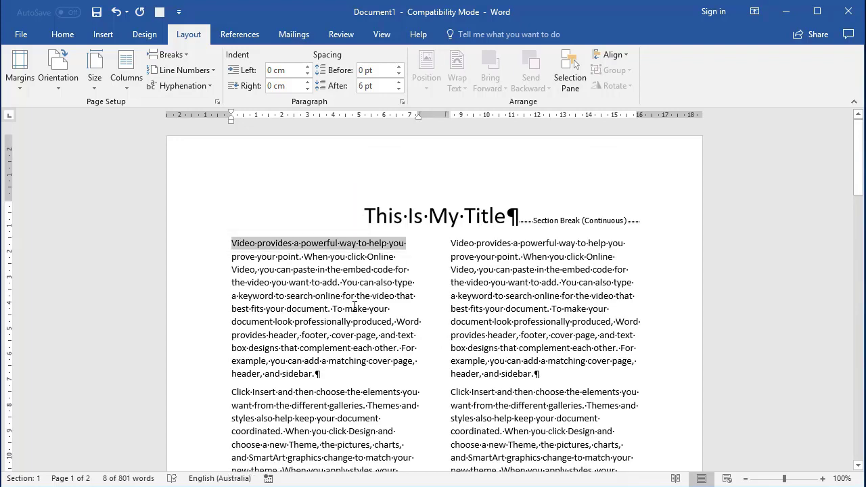
{"action": "scroll", "coordinate": [393, 284], "scroll_direction": "down", "scroll_amount": 15}
{"action": "scroll", "coordinate": [392, 284], "scroll_direction": "down", "scroll_amount": 12}
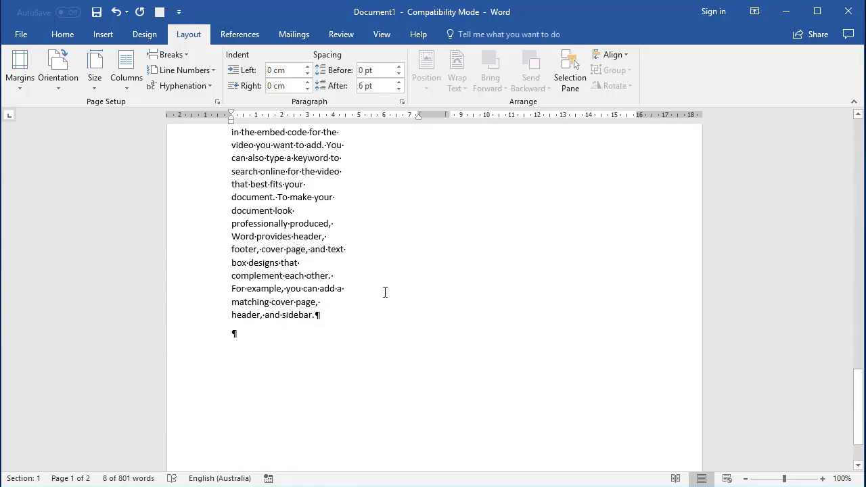
{"action": "left_click", "coordinate": [358, 315], "text": "shift"}
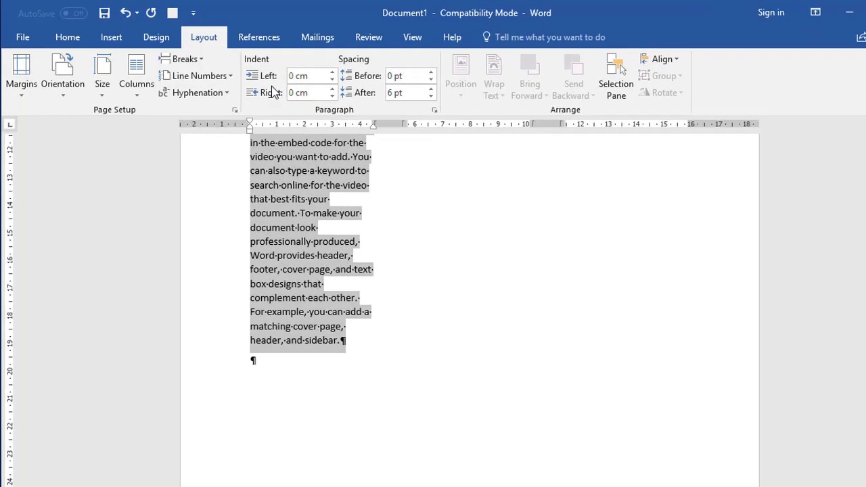
{"action": "left_click", "coordinate": [68, 37]}
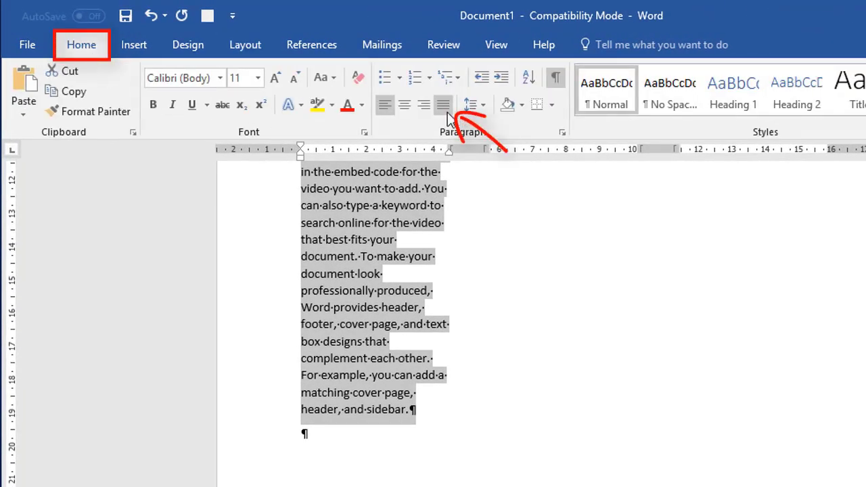
{"action": "left_click", "coordinate": [444, 116]}
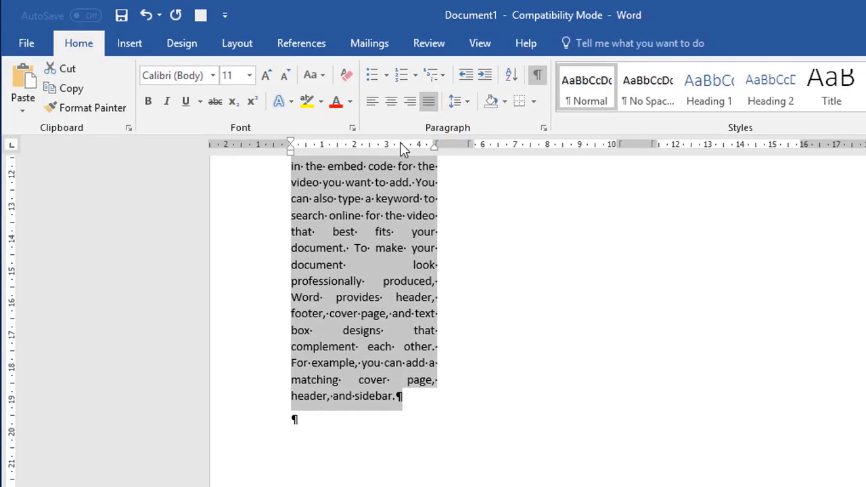
{"action": "scroll", "coordinate": [541, 335], "scroll_direction": "up", "scroll_amount": 5}
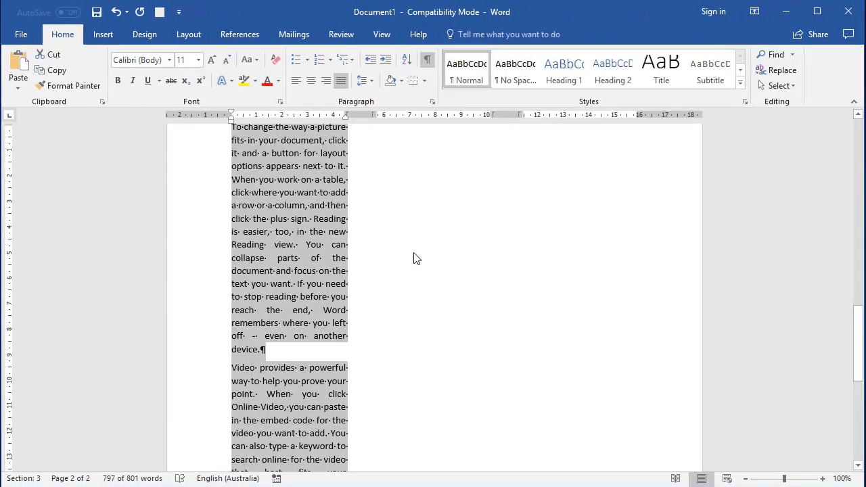
{"action": "scroll", "coordinate": [406, 251], "scroll_direction": "up", "scroll_amount": 15}
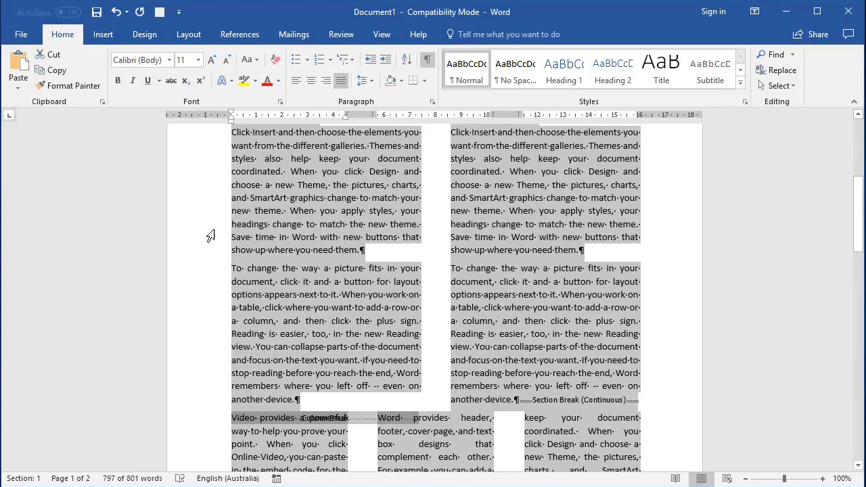
{"action": "left_click", "coordinate": [653, 252]}
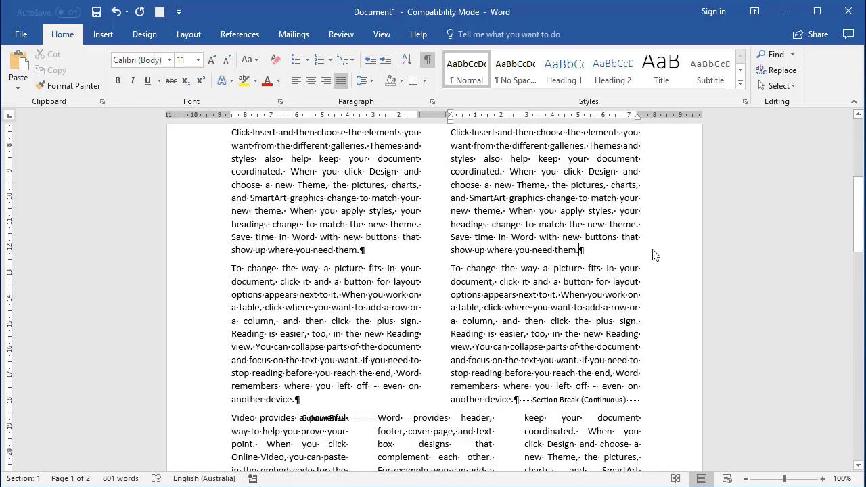
Open the detailed column settings for the two-column section below the title and turn off equal column width
{"action": "scroll", "coordinate": [654, 252], "scroll_direction": "up", "scroll_amount": 7}
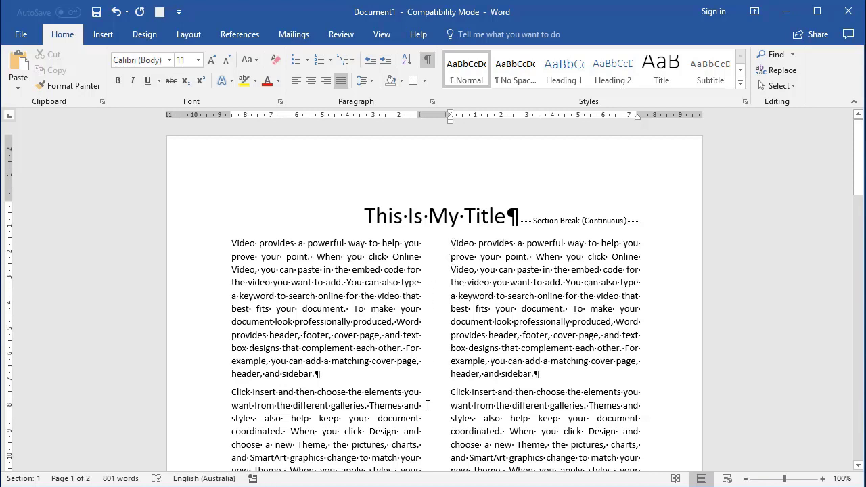
{"action": "left_click", "coordinate": [322, 269]}
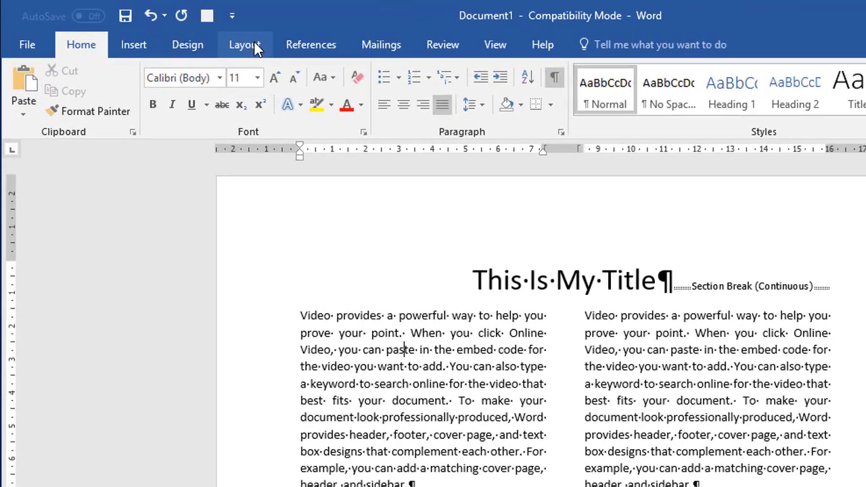
{"action": "left_click", "coordinate": [188, 34]}
{"action": "left_click", "coordinate": [166, 112]}
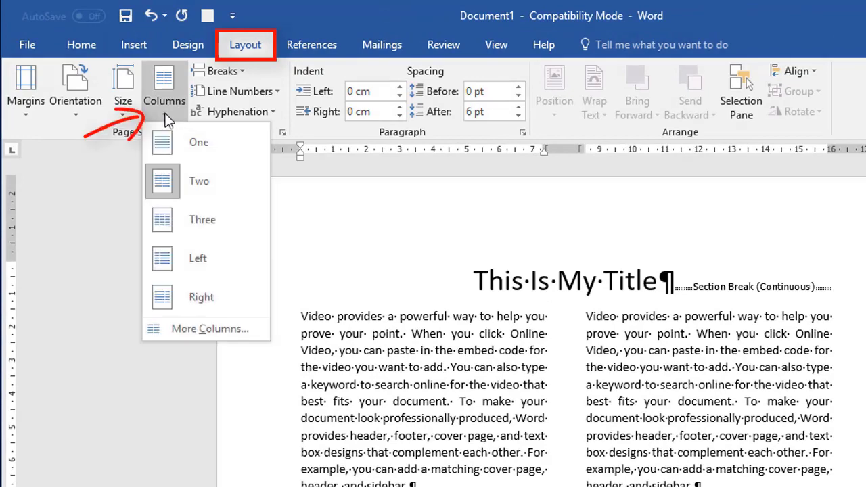
{"action": "left_click", "coordinate": [201, 332]}
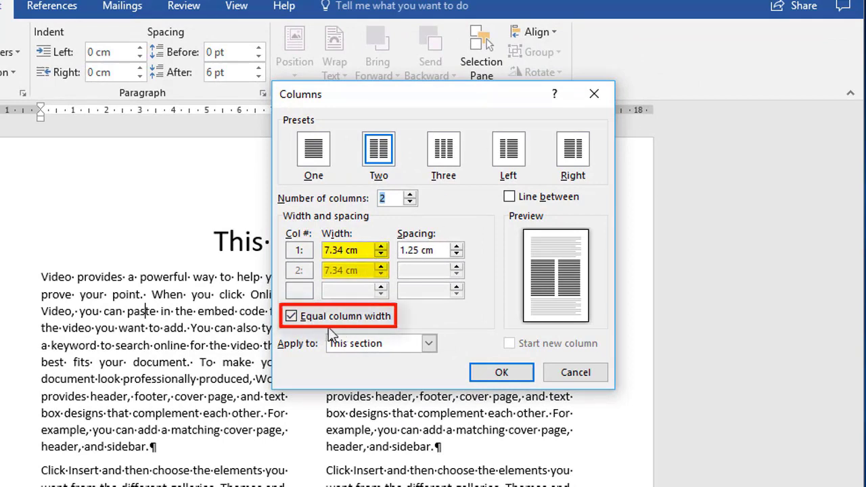
{"action": "left_click", "coordinate": [292, 317]}
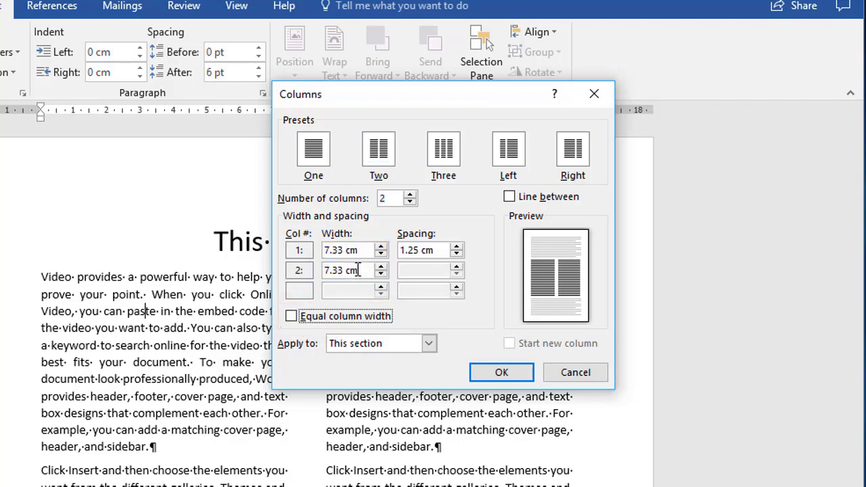
Widen the section's first column to 8.6 cm
{"action": "left_click", "coordinate": [381, 248]}
{"action": "left_click", "coordinate": [381, 247]}
{"action": "left_click", "coordinate": [381, 248]}
{"action": "left_click", "coordinate": [381, 248]}
{"action": "left_click", "coordinate": [381, 247]}
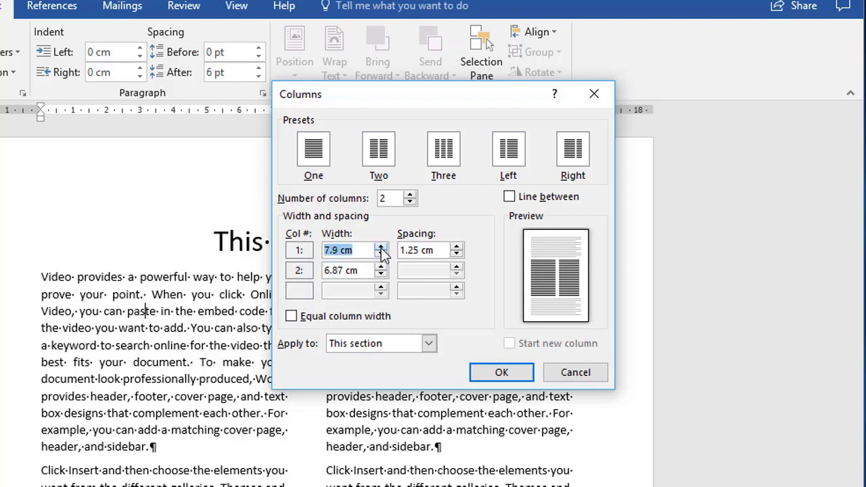
{"action": "left_click", "coordinate": [381, 248]}
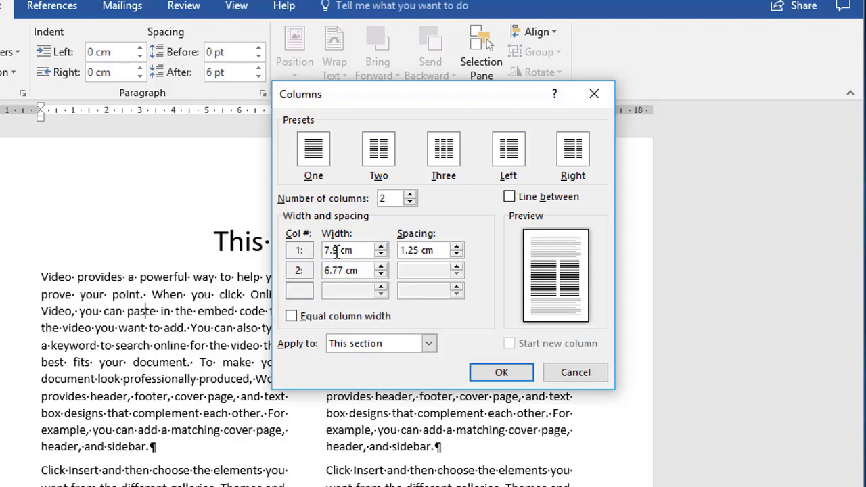
{"action": "left_click", "coordinate": [381, 247]}
{"action": "left_click", "coordinate": [382, 247]}
{"action": "left_click", "coordinate": [382, 247]}
{"action": "left_click", "coordinate": [382, 247]}
{"action": "left_click", "coordinate": [382, 247]}
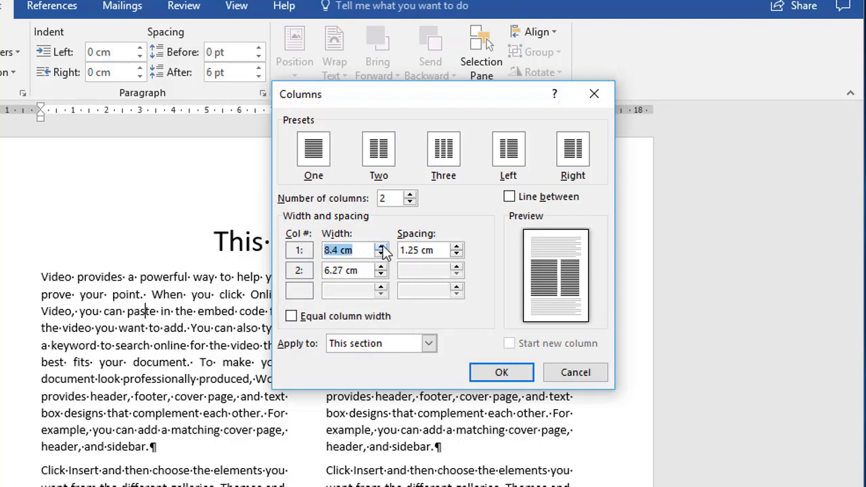
{"action": "left_click", "coordinate": [382, 247]}
{"action": "left_click", "coordinate": [382, 247]}
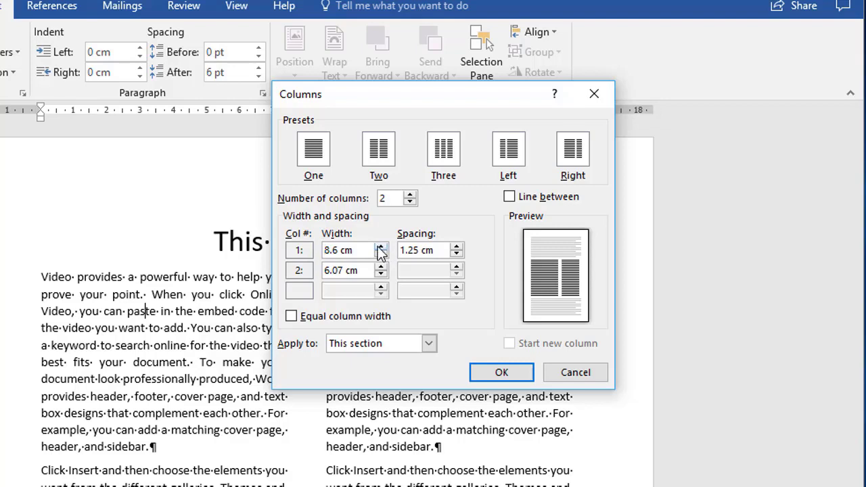
Set the spacing between the two columns to 1.3 cm and apply the settings with a line between them
{"action": "left_click", "coordinate": [457, 246]}
{"action": "left_click", "coordinate": [457, 246]}
{"action": "left_click", "coordinate": [458, 246]}
{"action": "left_click", "coordinate": [458, 246]}
{"action": "left_click", "coordinate": [457, 254]}
{"action": "left_click", "coordinate": [457, 253]}
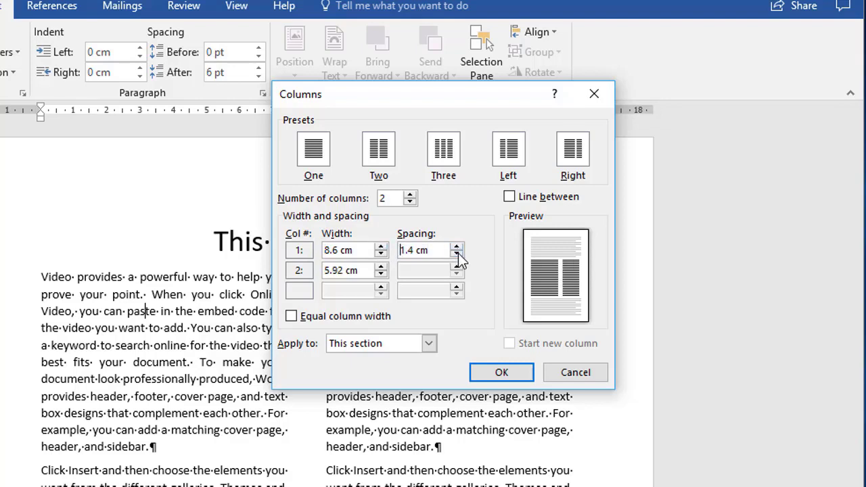
{"action": "left_click", "coordinate": [458, 254]}
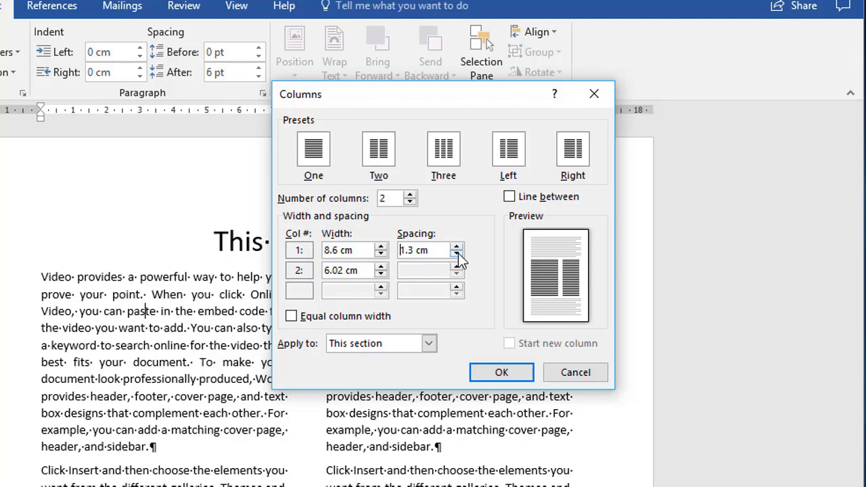
{"action": "left_click", "coordinate": [510, 200]}
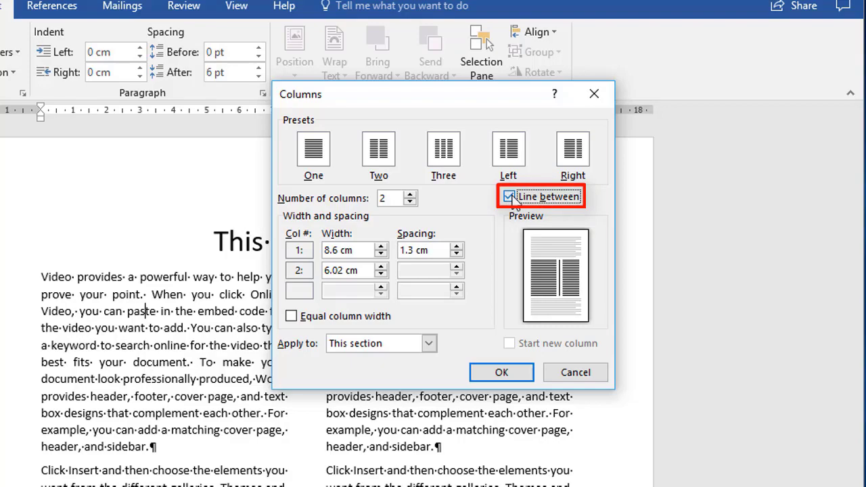
{"action": "left_click", "coordinate": [503, 372]}
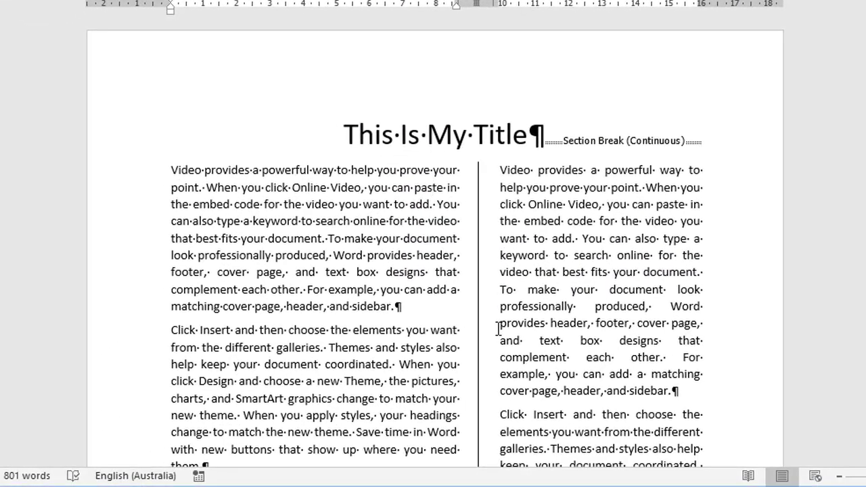
Open the list of page and section break types
{"action": "left_click", "coordinate": [145, 10]}
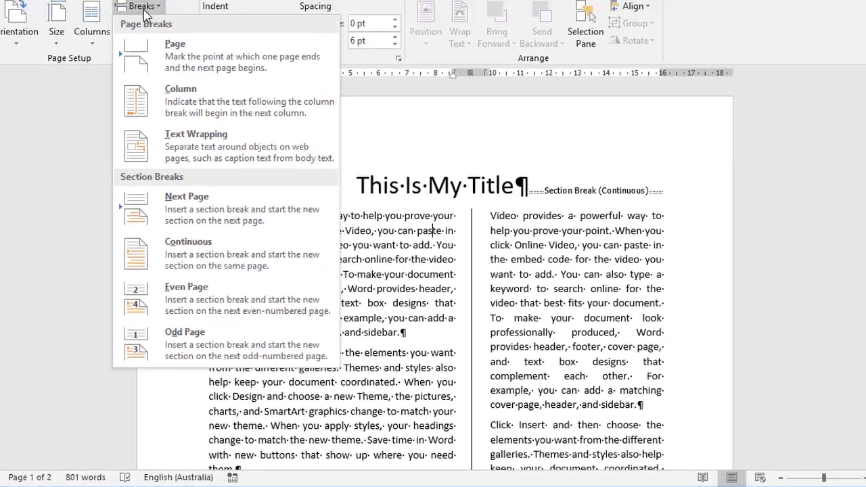